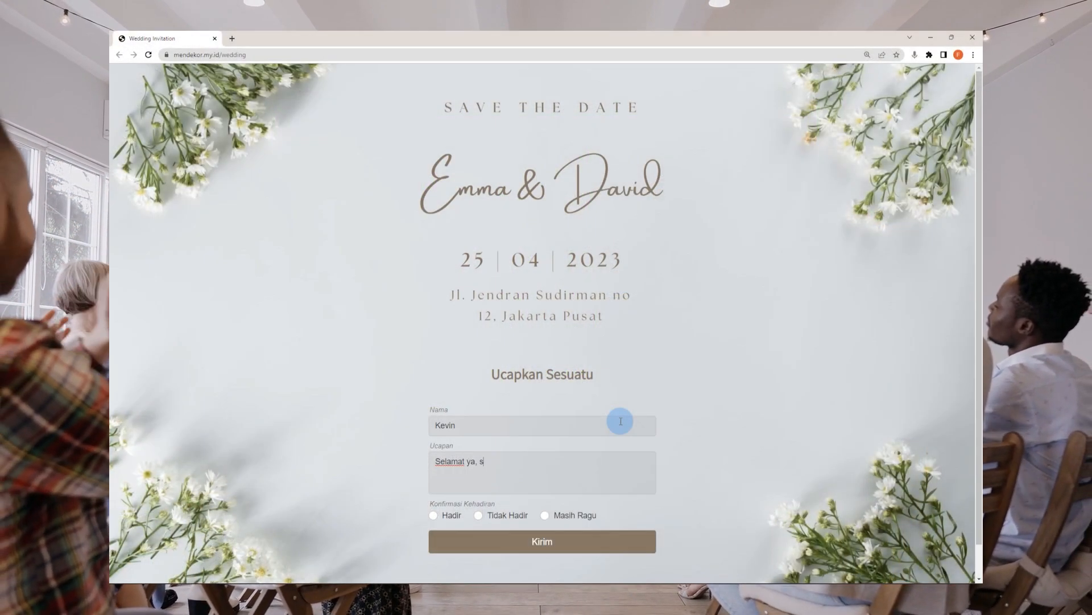
- Complete the greeting as "Selamat ya, semoga bahagia selalu", set the attendance confirmation to Hadir and submit the form
{"action": "type", "text": "emoga bahagia selalu"}
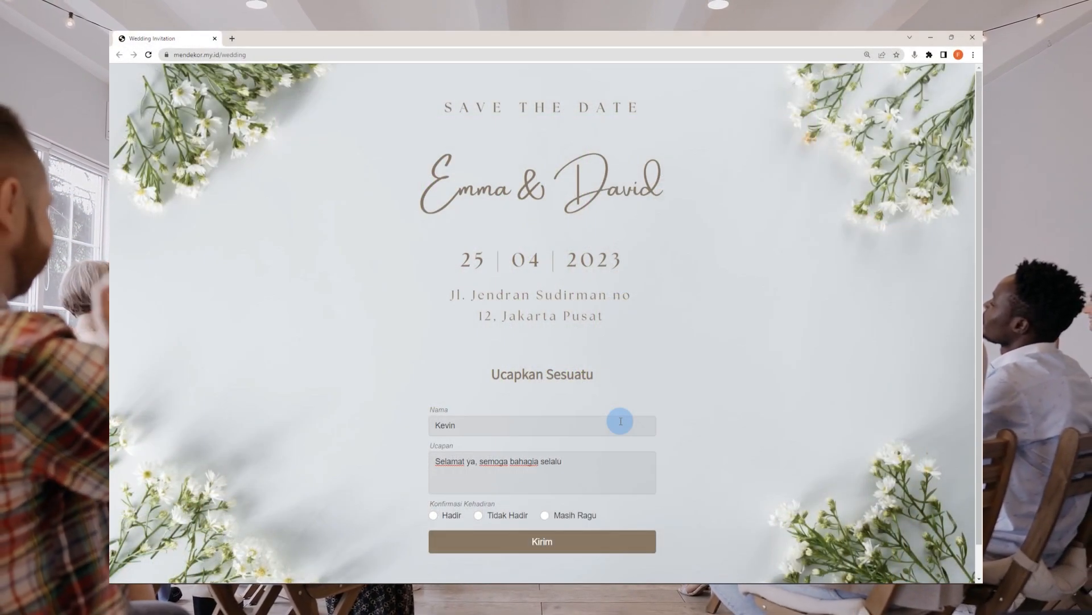
{"action": "left_click", "coordinate": [434, 515]}
{"action": "left_click", "coordinate": [527, 543]}
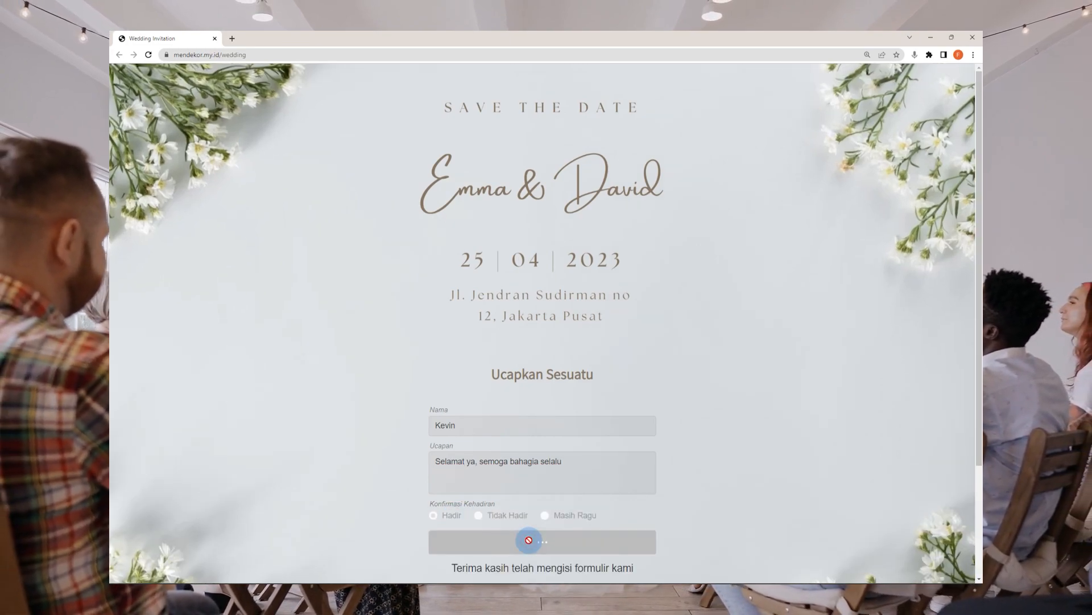
{"action": "scroll", "coordinate": [693, 497], "scroll_direction": "down", "scroll_amount": 3}
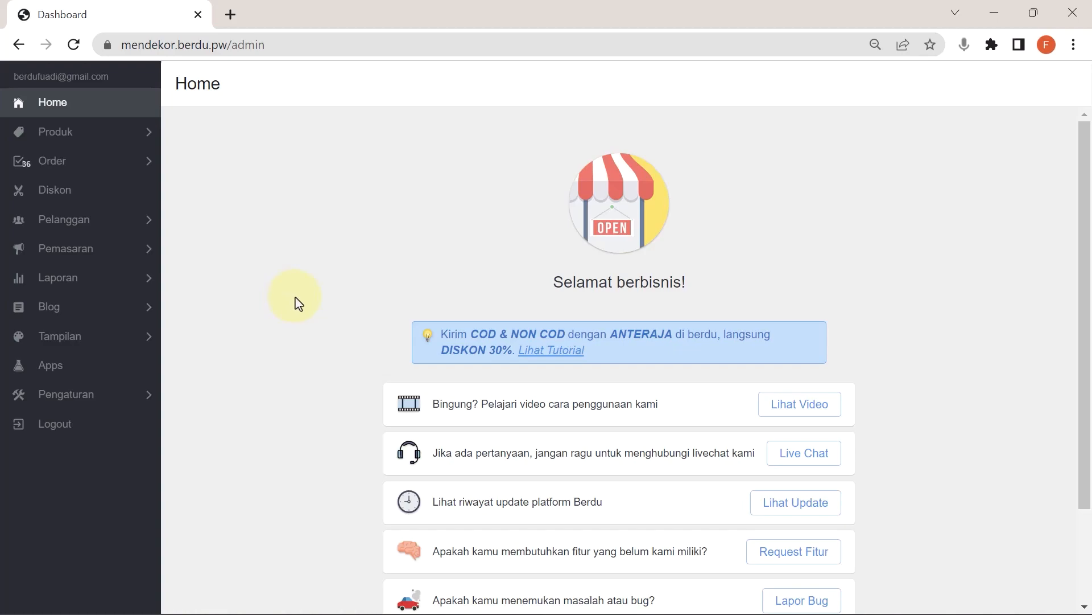
- Create and save a data form named "Wedding Invitation" in the reports area with all data public
{"action": "left_click", "coordinate": [63, 284]}
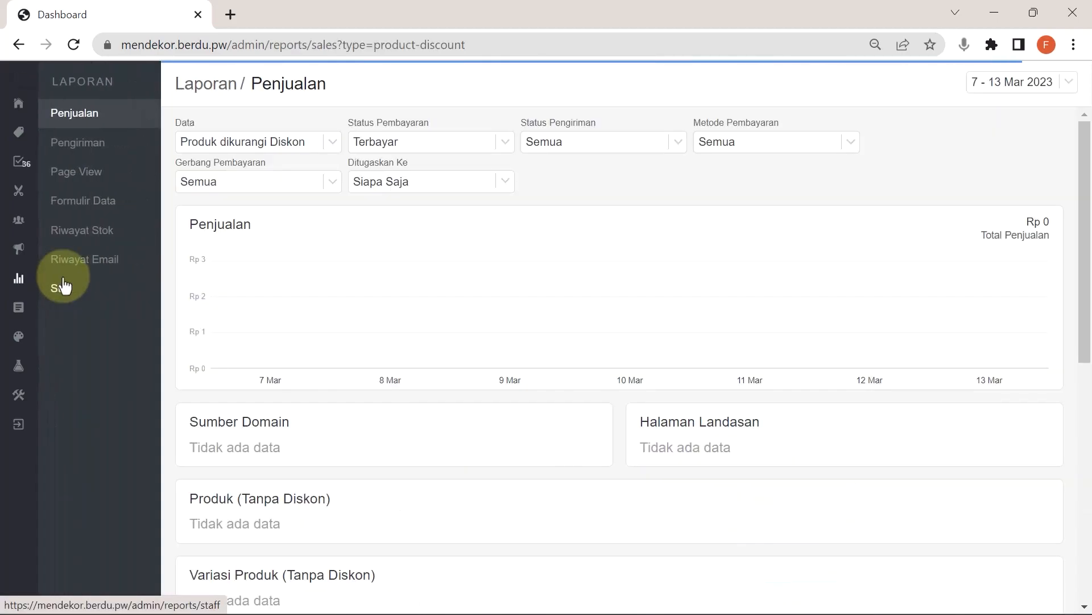
{"action": "left_click", "coordinate": [88, 202]}
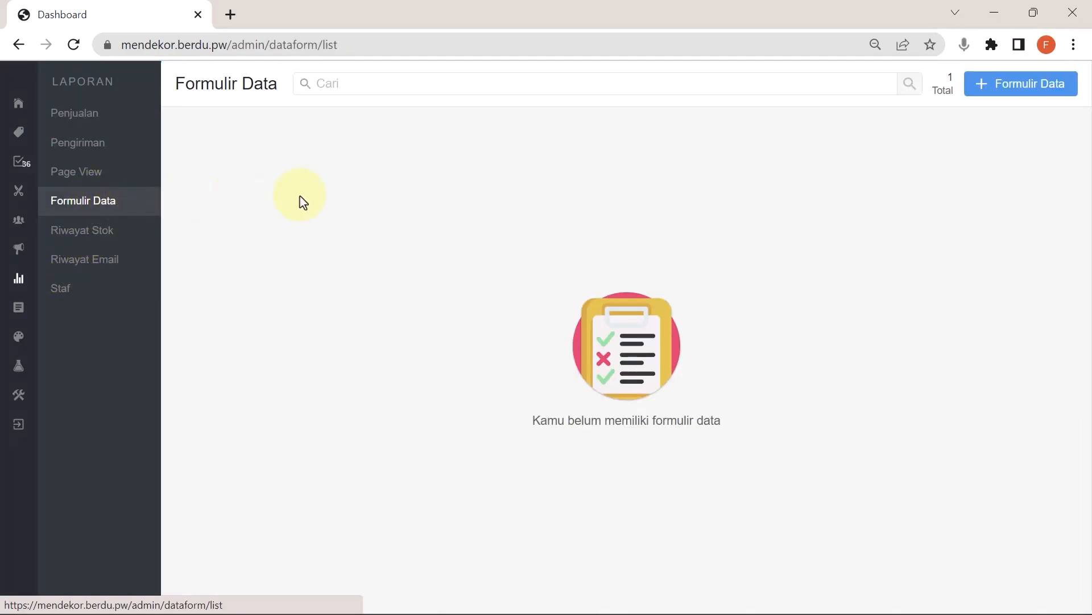
{"action": "left_click", "coordinate": [989, 87]}
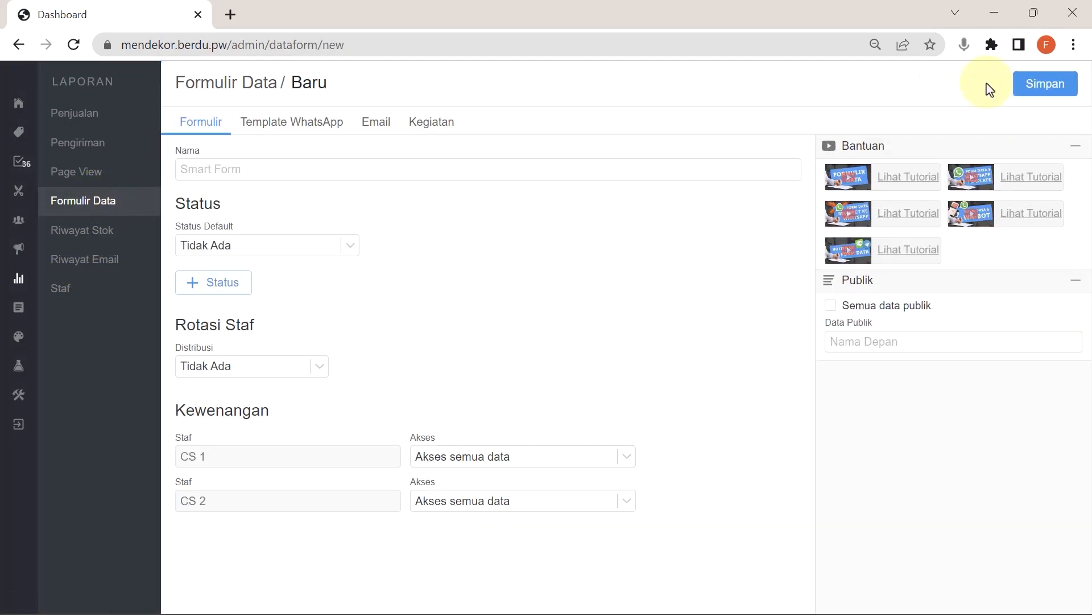
{"action": "type", "text": "Wedding Invitation"}
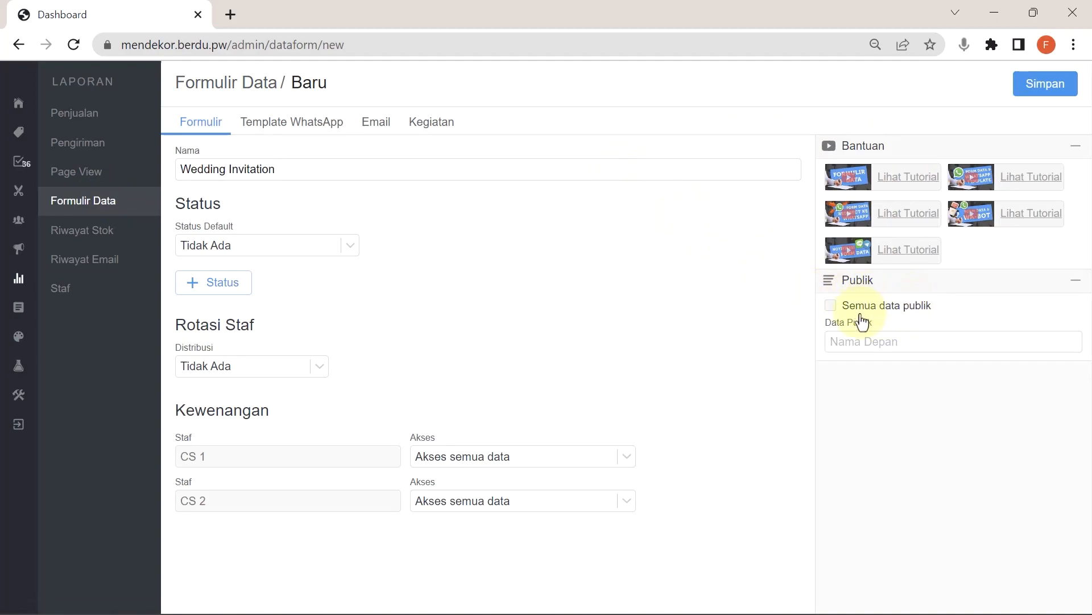
{"action": "left_click", "coordinate": [832, 306]}
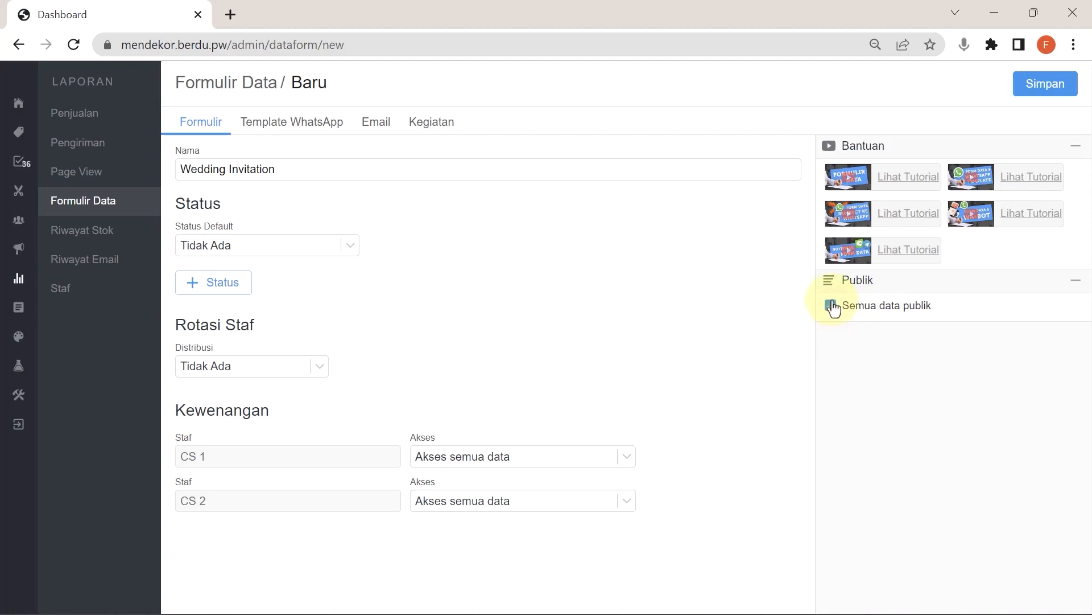
{"action": "left_click", "coordinate": [1050, 86]}
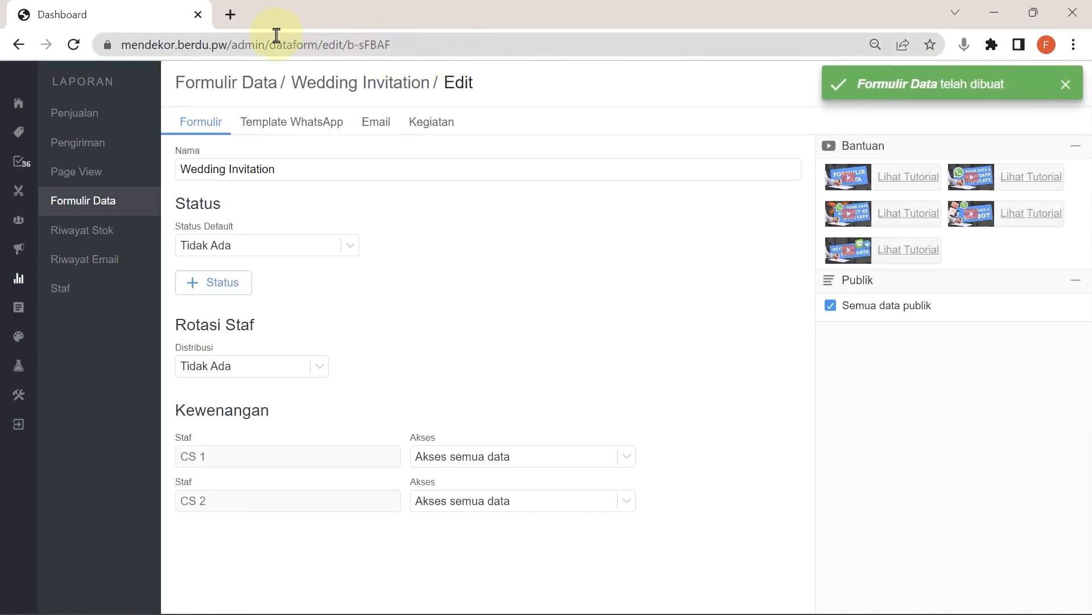
- Open the additional page "Wedding Invitation" for editing in a new browser tab of the admin dashboard
{"action": "left_click", "coordinate": [229, 14]}
{"action": "left_click", "coordinate": [443, 381]}
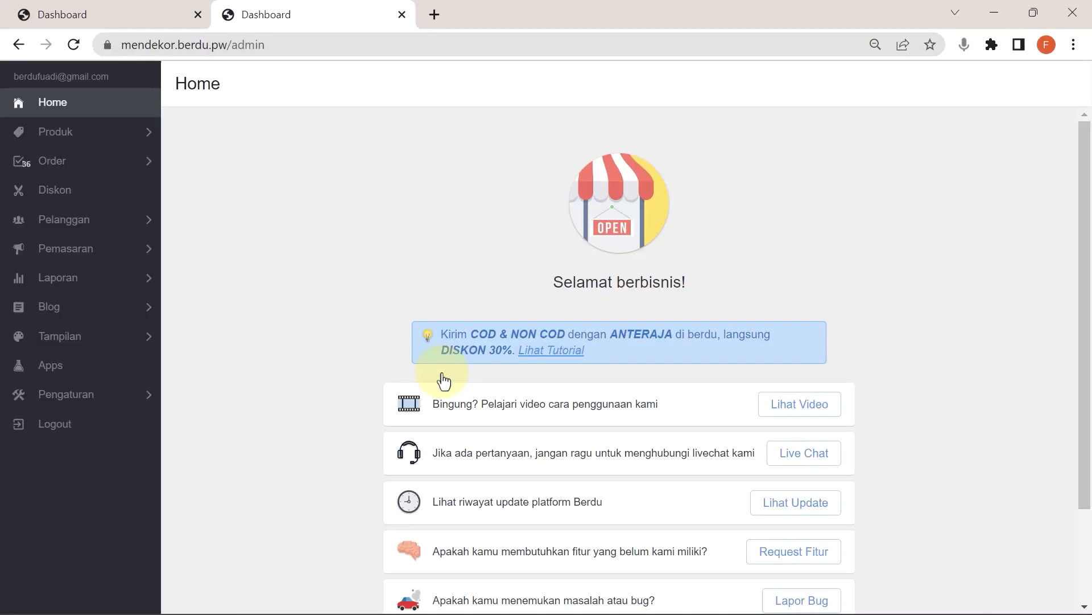
{"action": "left_click", "coordinate": [85, 336]}
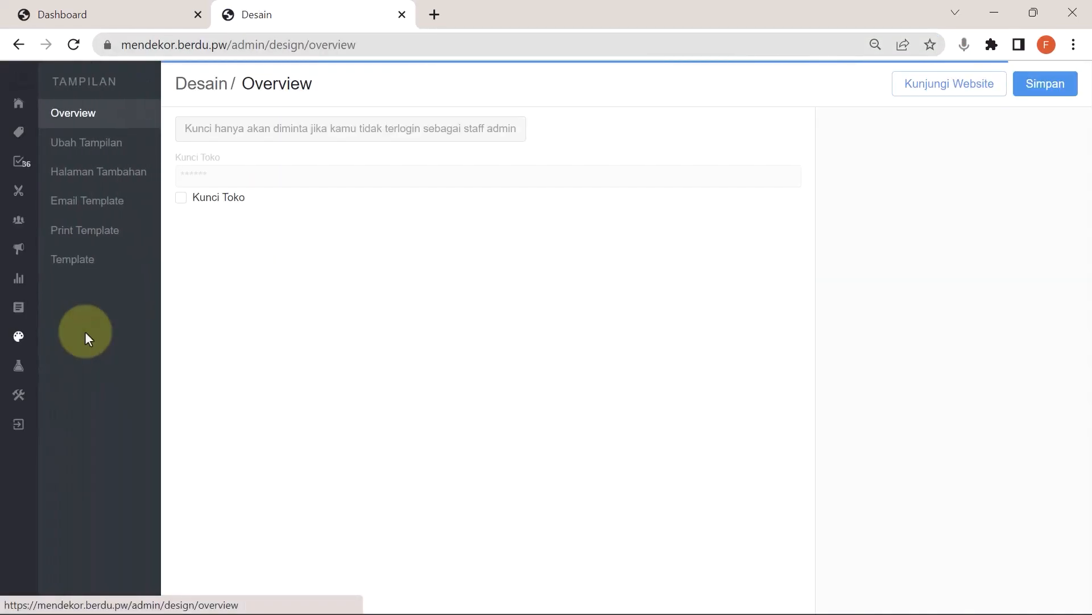
{"action": "left_click", "coordinate": [126, 174]}
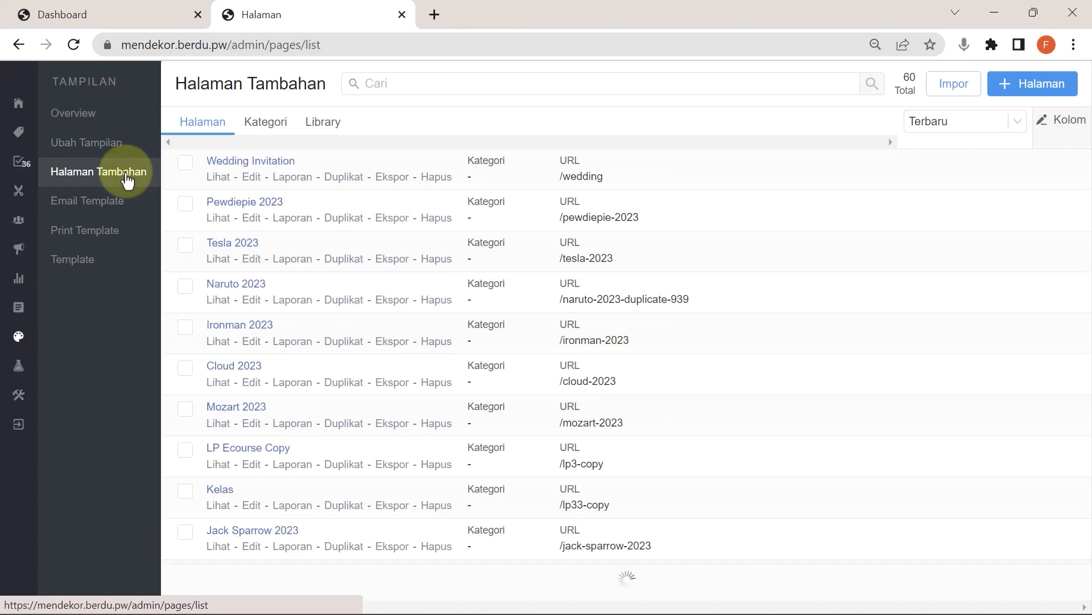
{"action": "left_click", "coordinate": [253, 177]}
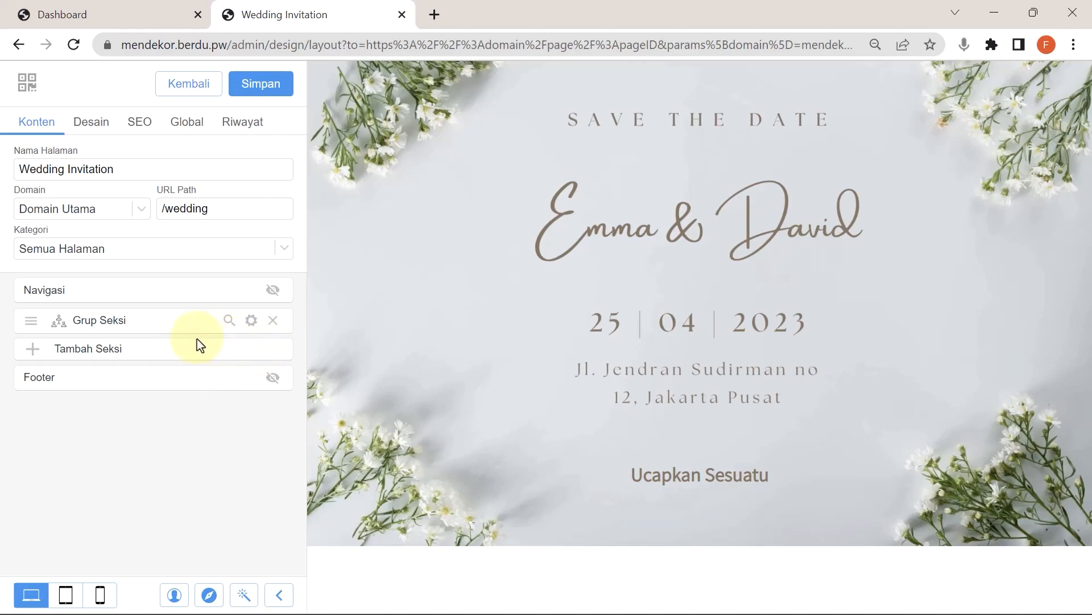
- Add a Formulir Pengumpulan Data section inside the nested section group of the page
{"action": "left_click", "coordinate": [251, 319]}
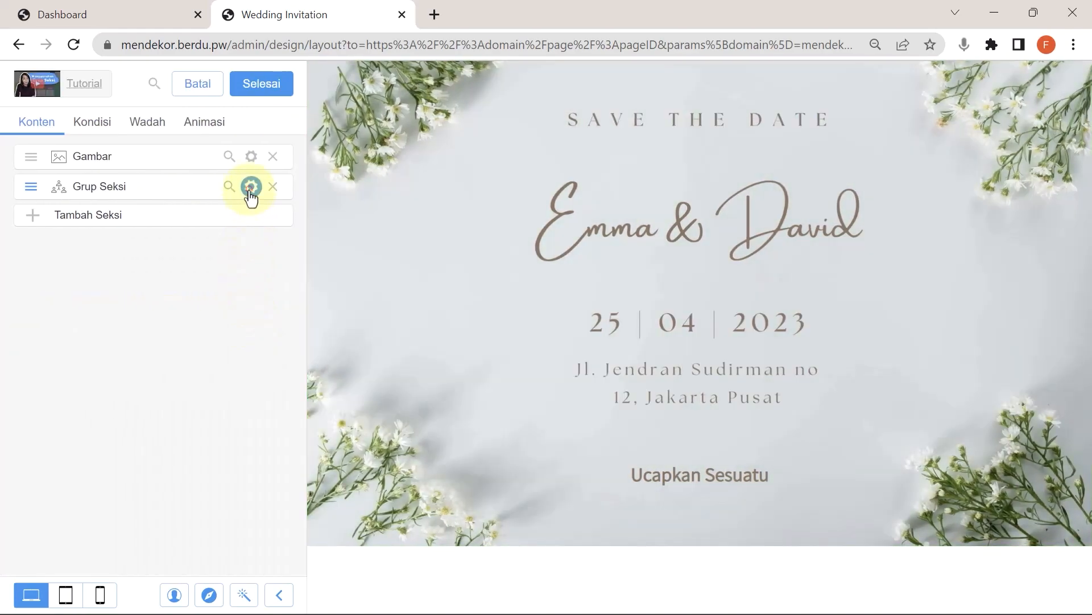
{"action": "left_click", "coordinate": [251, 187]}
{"action": "left_click", "coordinate": [247, 191]}
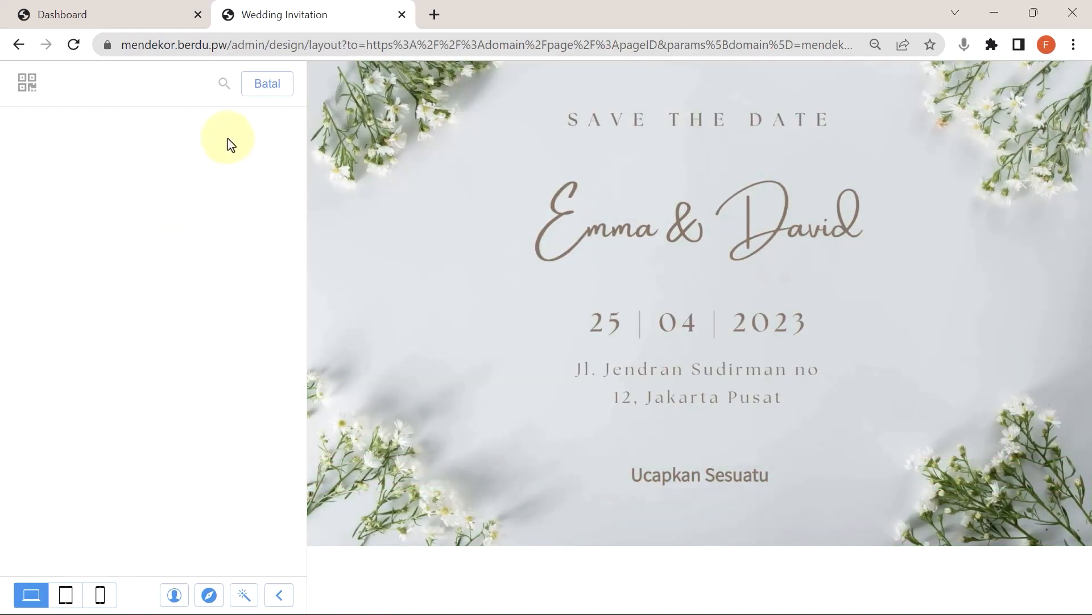
{"action": "left_click", "coordinate": [224, 127]}
{"action": "type", "text": "form"}
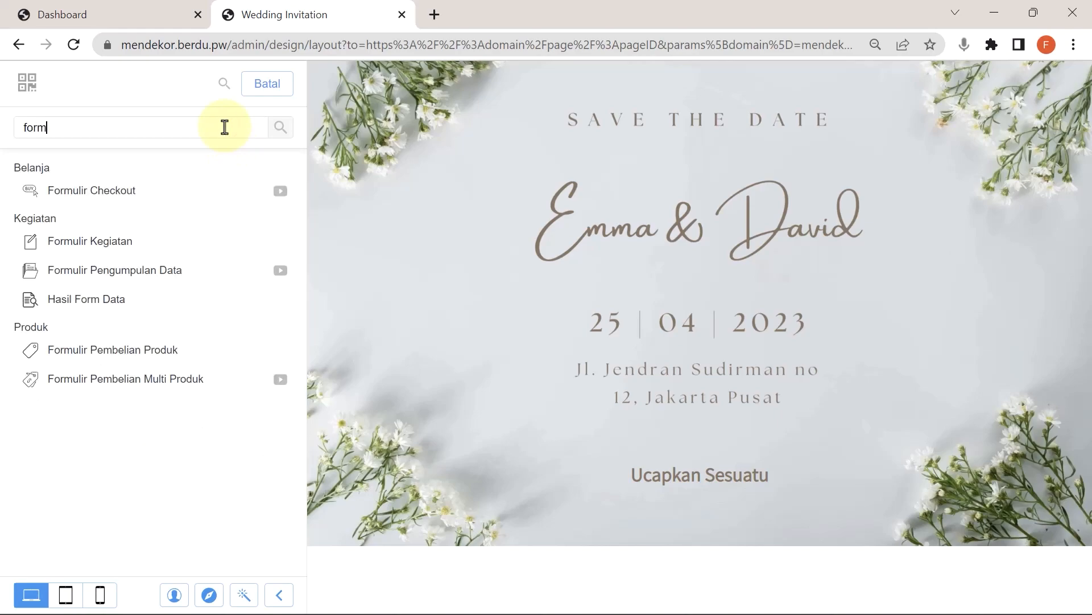
{"action": "left_click", "coordinate": [179, 270]}
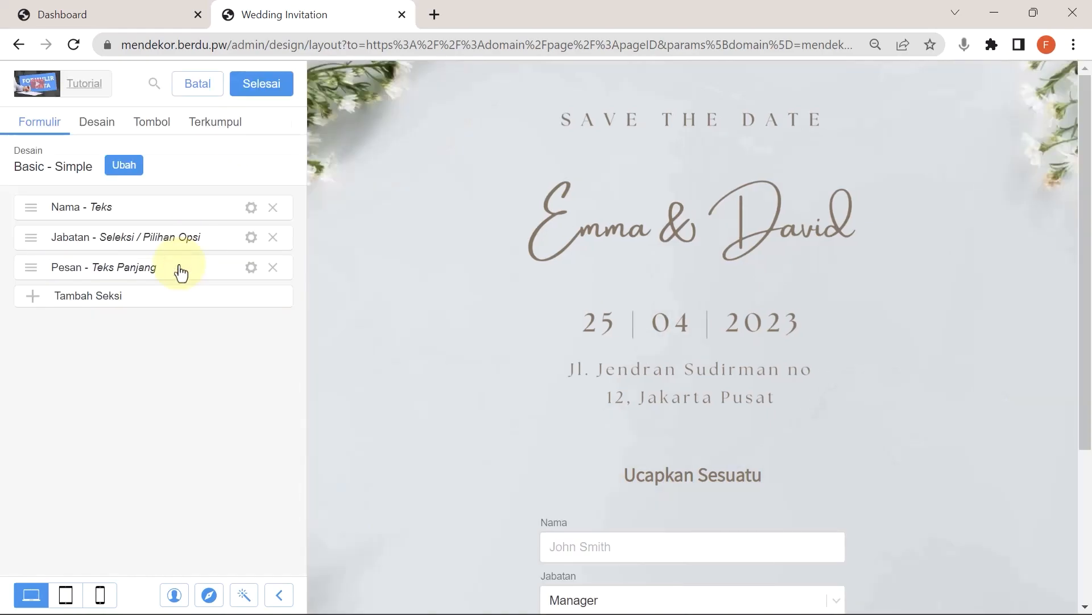
- Change the form's design to Basic - Mini and remove the Jabatan field
{"action": "left_click", "coordinate": [125, 167]}
{"action": "left_click", "coordinate": [57, 221]}
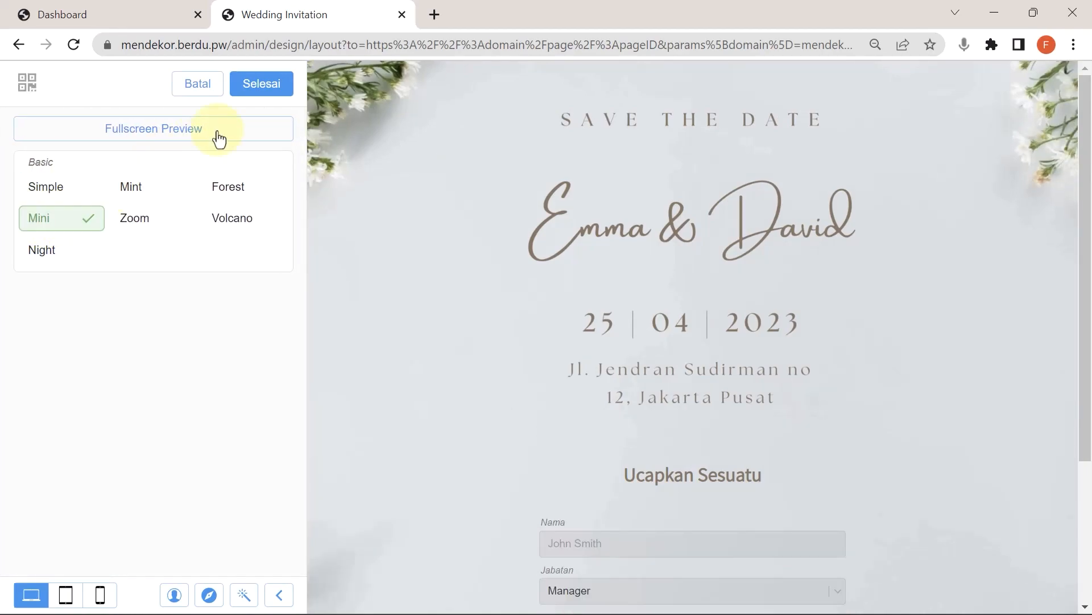
{"action": "left_click", "coordinate": [262, 85]}
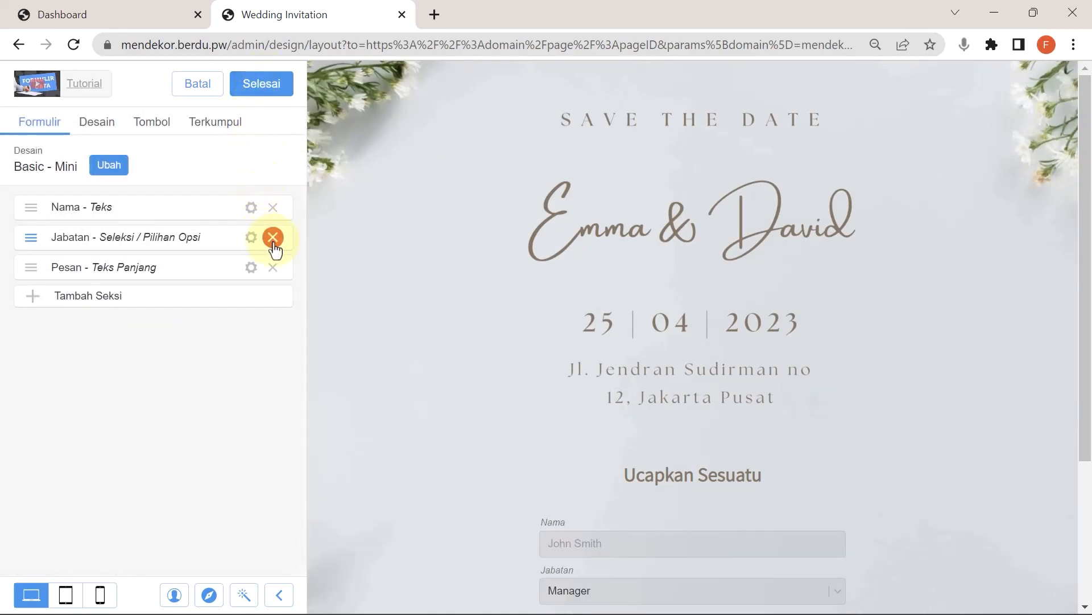
{"action": "left_click", "coordinate": [273, 238]}
- Rename the Pesan field as "Ucapan" and set its placeholder to "Tulis ucapanmu di sini"
{"action": "left_click", "coordinate": [251, 238]}
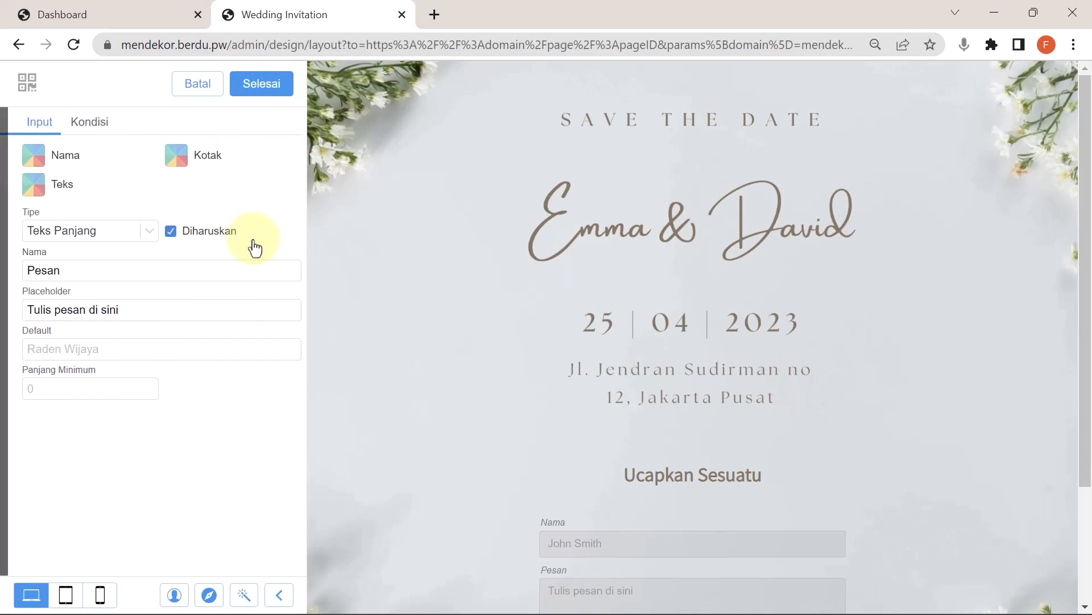
{"action": "double_click", "coordinate": [178, 271]}
{"action": "type", "text": "Ucapan"}
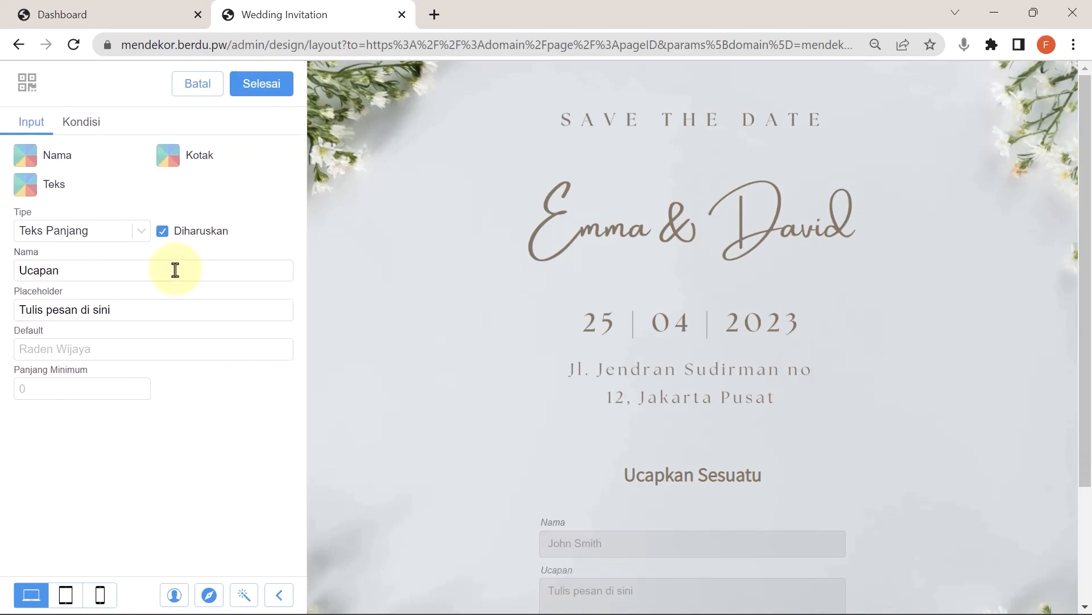
{"action": "double_click", "coordinate": [64, 309]}
{"action": "type", "text": "ucapanmu"}
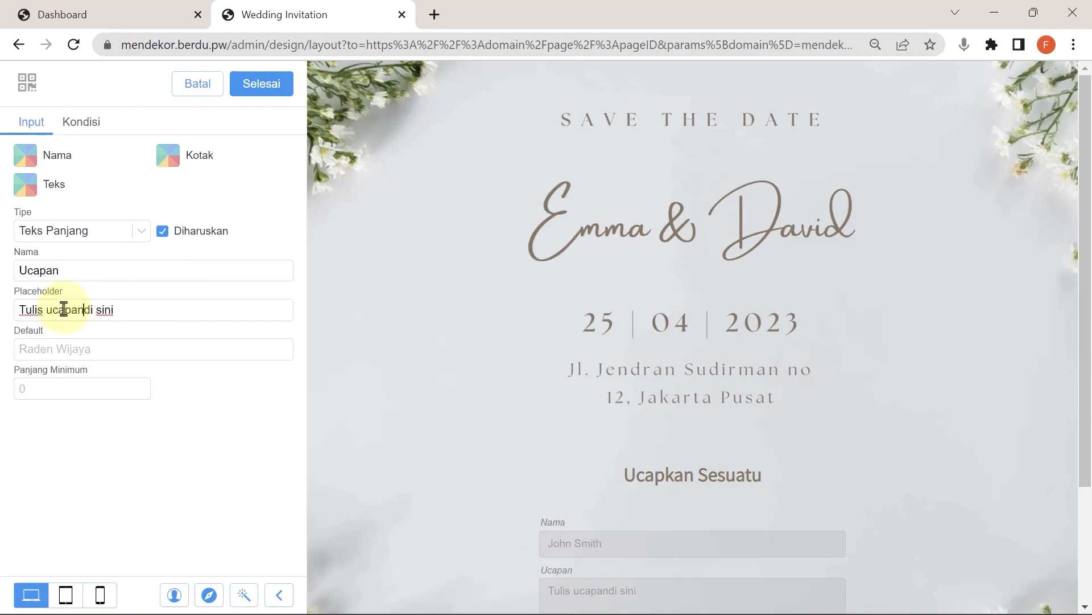
{"action": "left_click", "coordinate": [252, 87]}
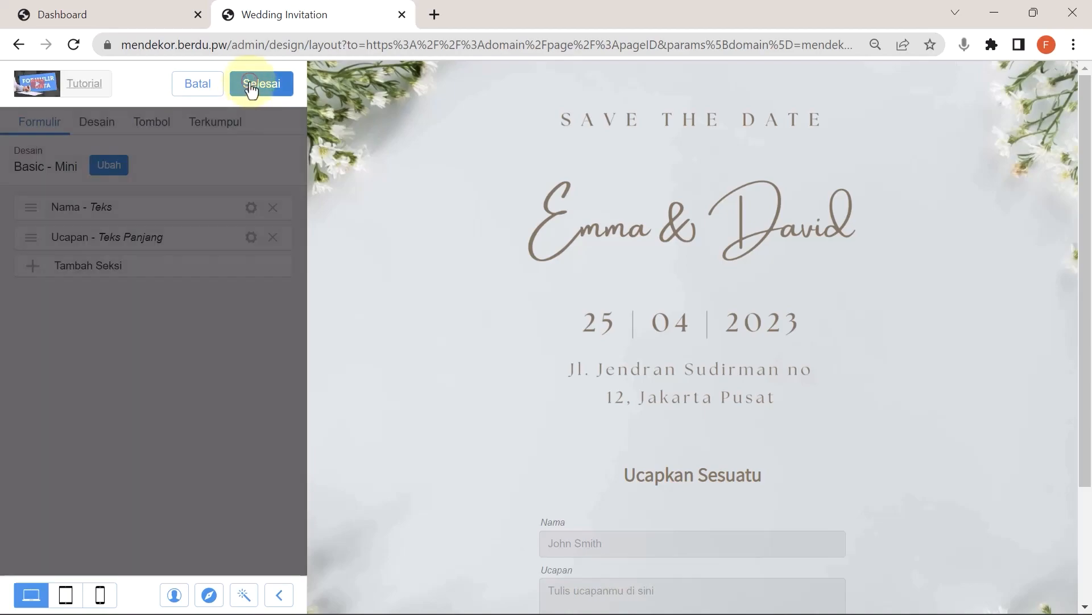
- Add a form field named "Konfirmasi Kehadiran" of type Seleksi / Pilihan Opsi
{"action": "left_click", "coordinate": [212, 272]}
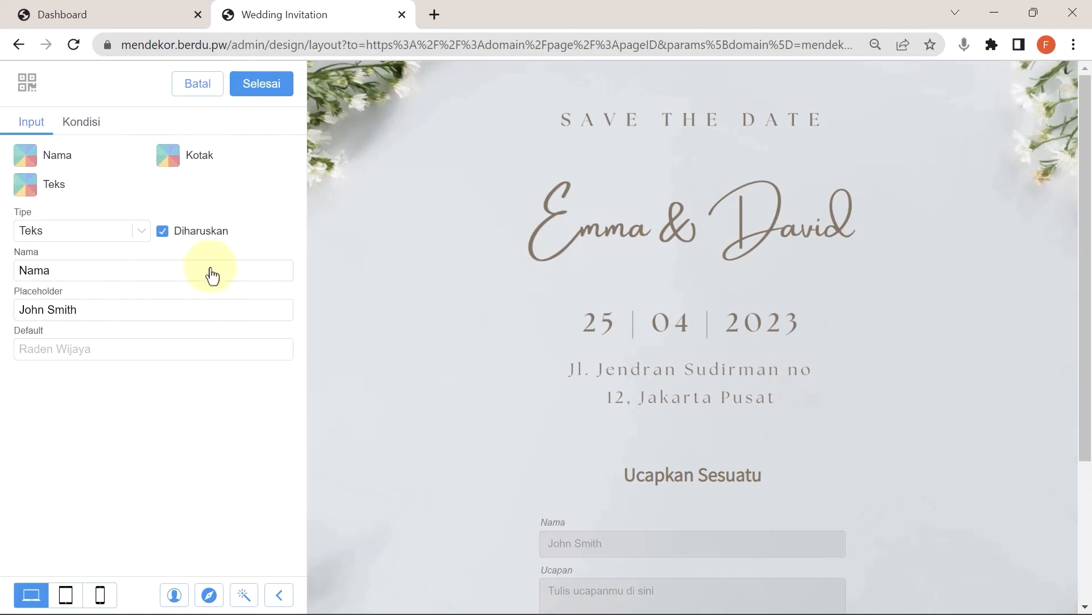
{"action": "double_click", "coordinate": [204, 265]}
{"action": "type", "text": "Konf"}
{"action": "left_click", "coordinate": [116, 235]}
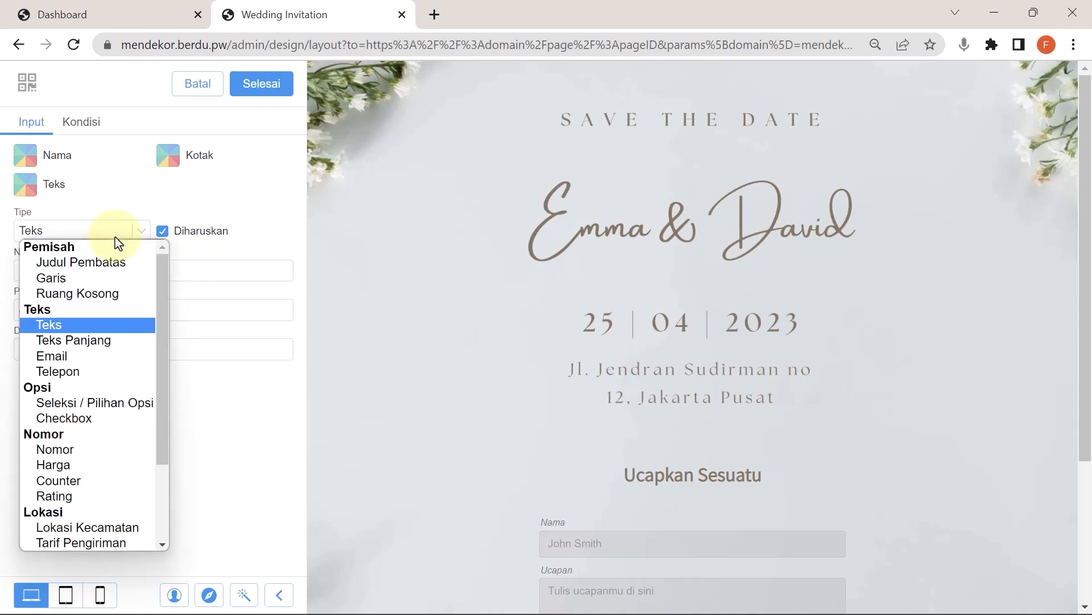
{"action": "left_click", "coordinate": [102, 403]}
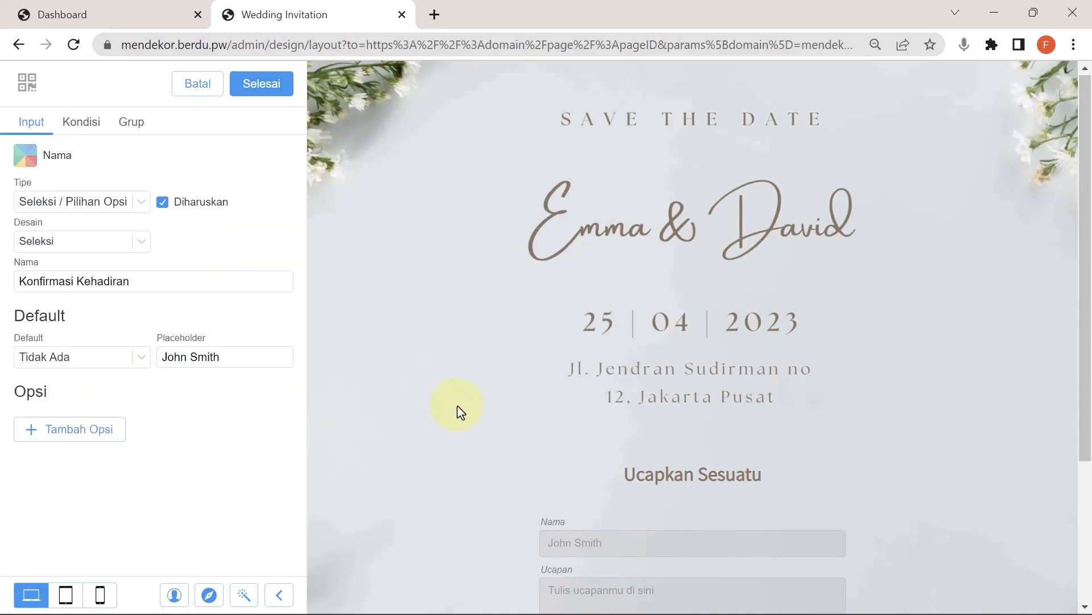
- Add three options to the Konfirmasi Kehadiran field: "Hadir", "Tidak Hadir" and "Masih Ragu"
{"action": "scroll", "coordinate": [461, 412], "scroll_direction": "down", "scroll_amount": 4}
{"action": "left_click", "coordinate": [97, 431]}
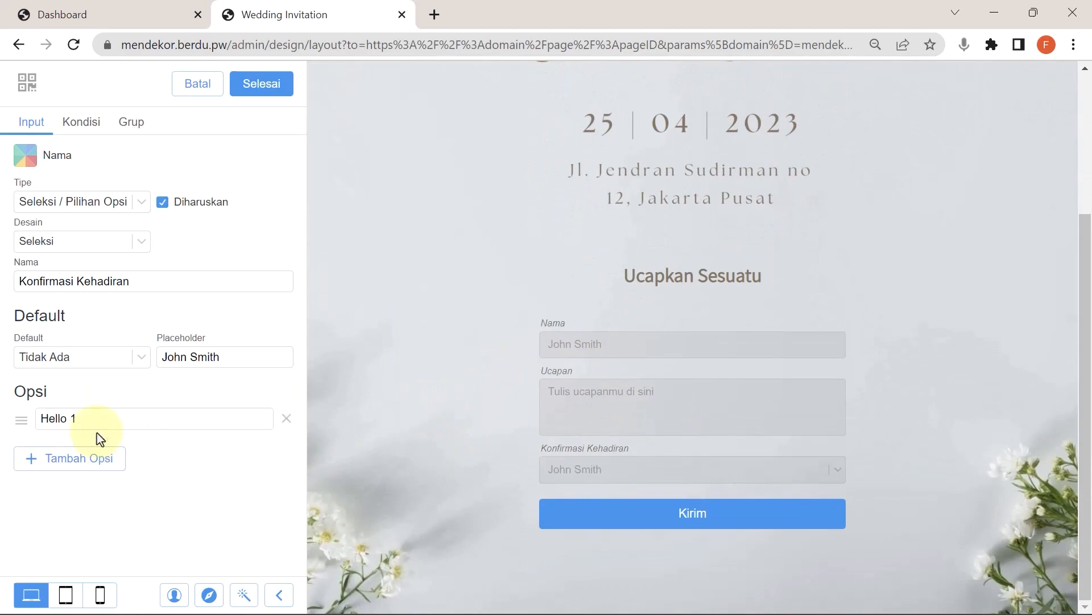
{"action": "left_click", "coordinate": [102, 461]}
{"action": "left_click", "coordinate": [103, 485]}
{"action": "triple_click", "coordinate": [116, 421]}
{"action": "type", "text": "Hadir"}
{"action": "key", "text": "Tab"}
{"action": "type", "text": "Tidak Hadir"}
{"action": "key", "text": "Tab"}
{"action": "type", "text": "Masih Ragu"}
- Set the Konfirmasi Kehadiran field's design to horizontal radio choices and finish editing the field
{"action": "left_click", "coordinate": [140, 239]}
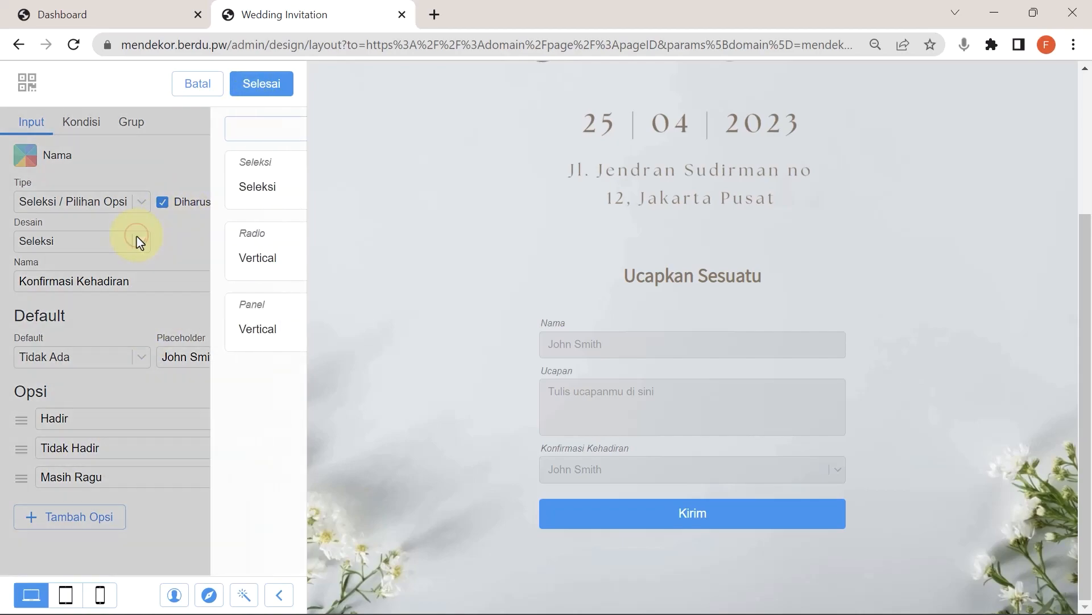
{"action": "left_click", "coordinate": [147, 263]}
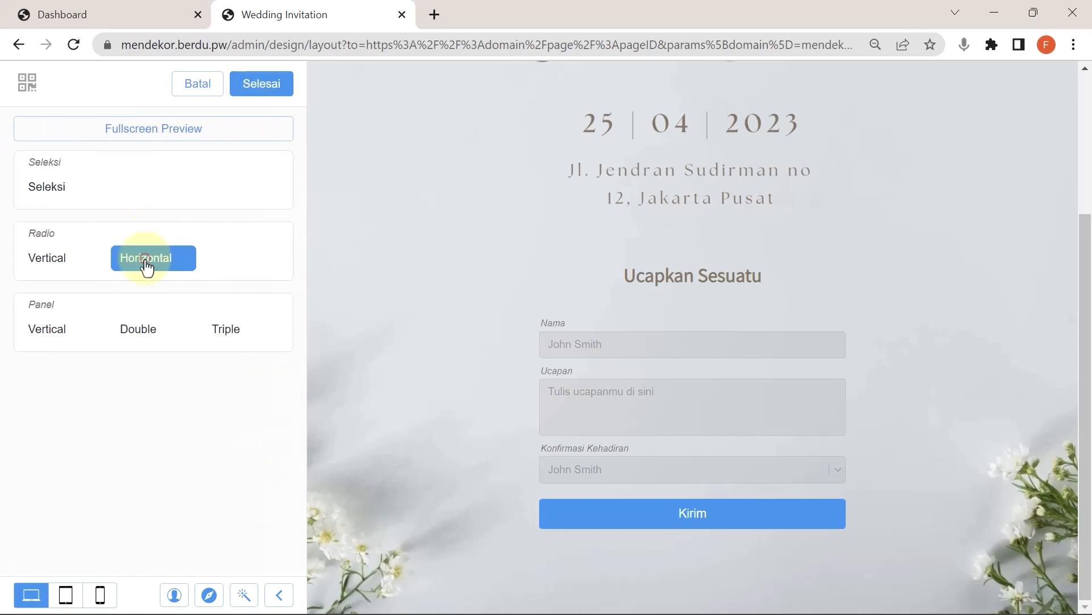
{"action": "left_click", "coordinate": [236, 86]}
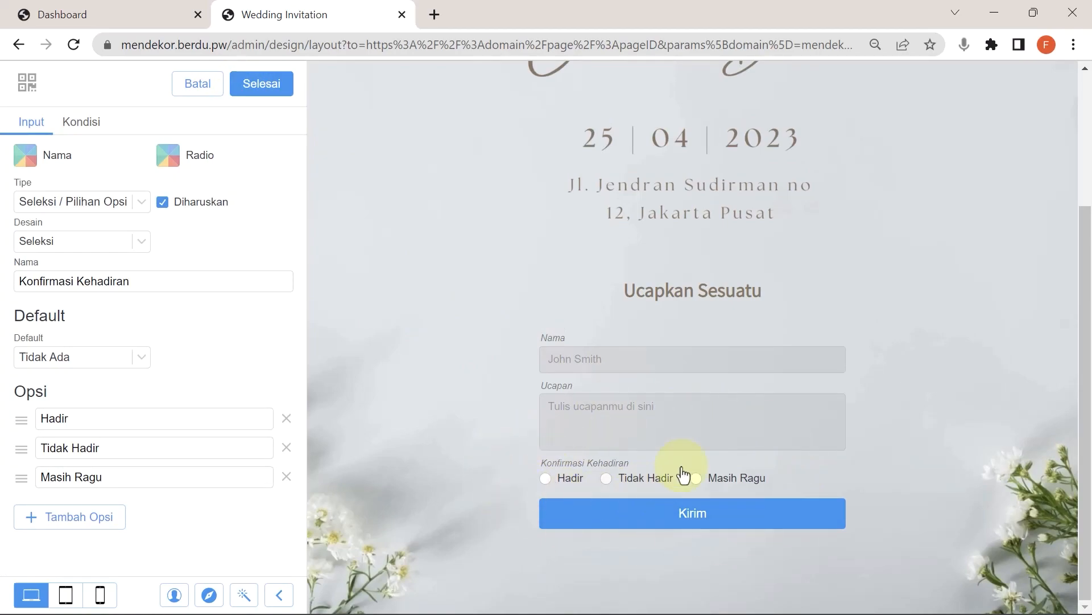
{"action": "left_click", "coordinate": [279, 84]}
- Set the background colour of the form's Kirim button to #897663
{"action": "left_click", "coordinate": [150, 127]}
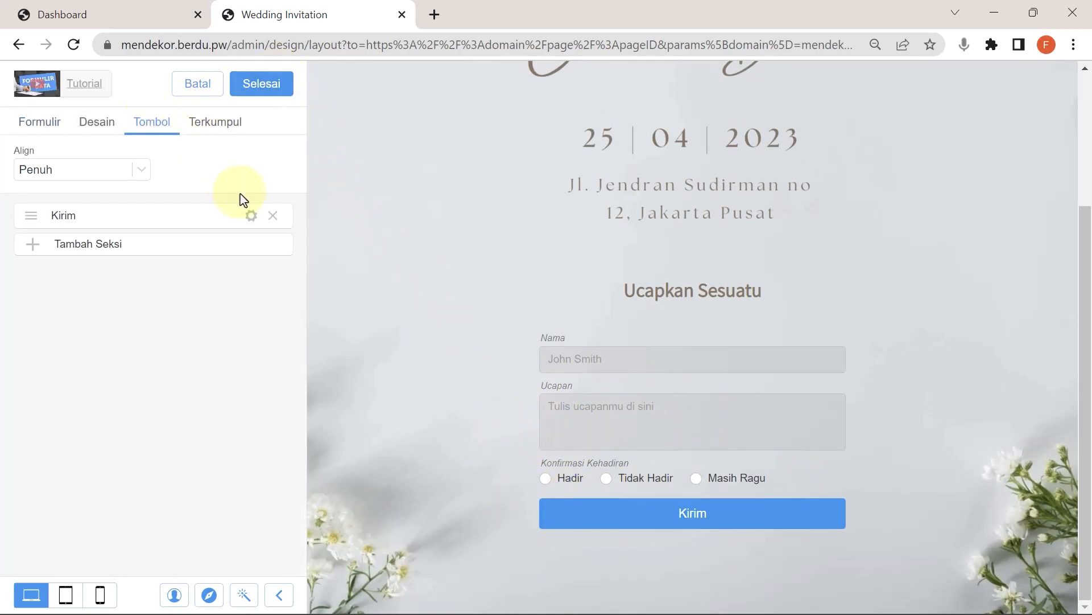
{"action": "left_click", "coordinate": [251, 215]}
{"action": "left_click", "coordinate": [25, 128]}
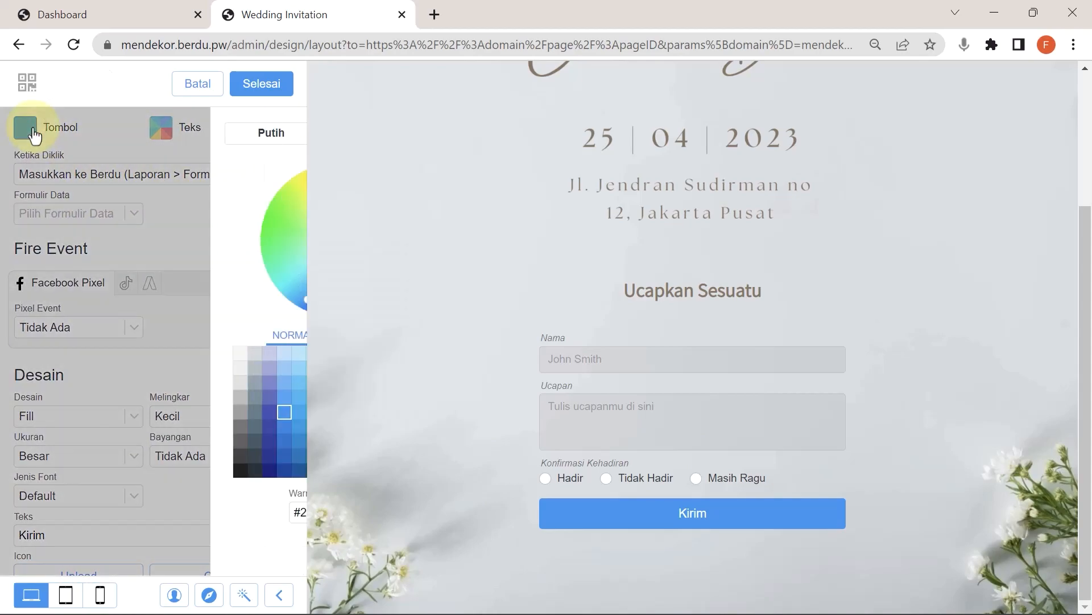
{"action": "double_click", "coordinate": [132, 512]}
{"action": "type", "text": "897663"}
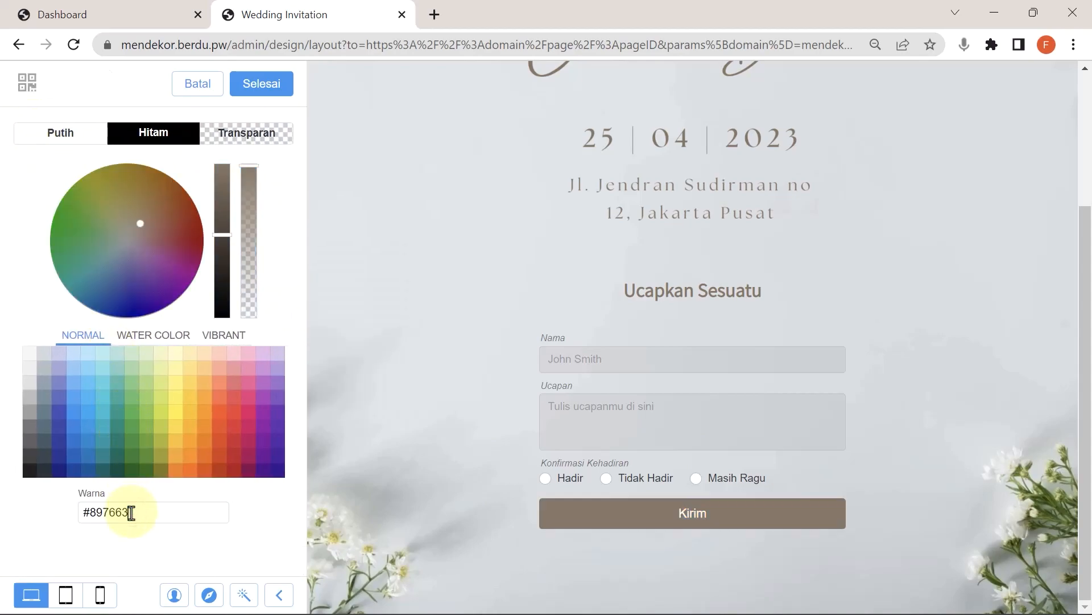
{"action": "left_click", "coordinate": [265, 90]}
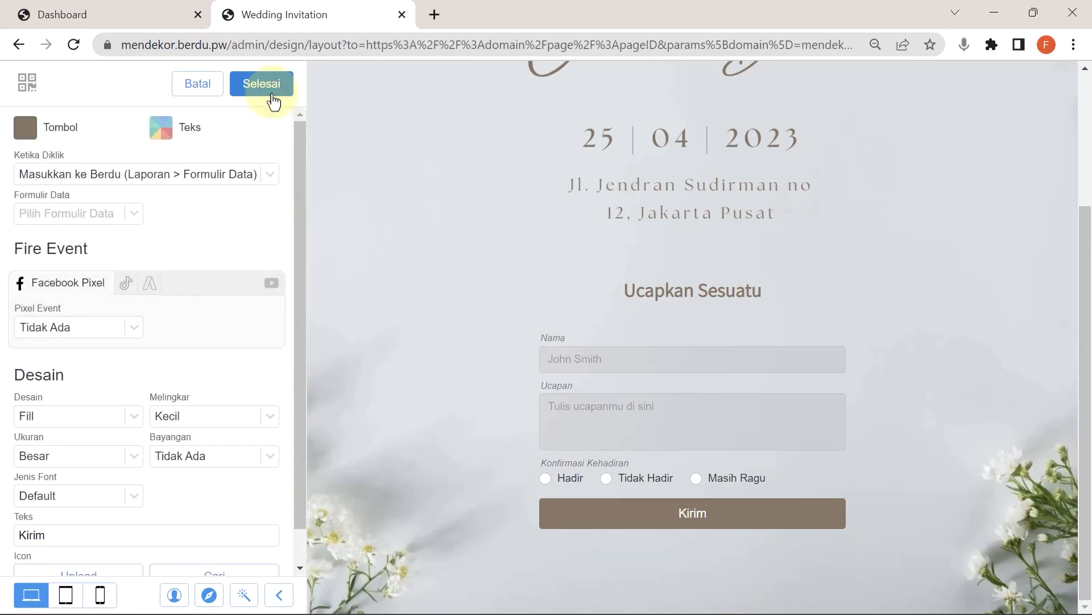
- Link the Kirim button to the Wedding Invitation data form and save the page
{"action": "left_click", "coordinate": [111, 213]}
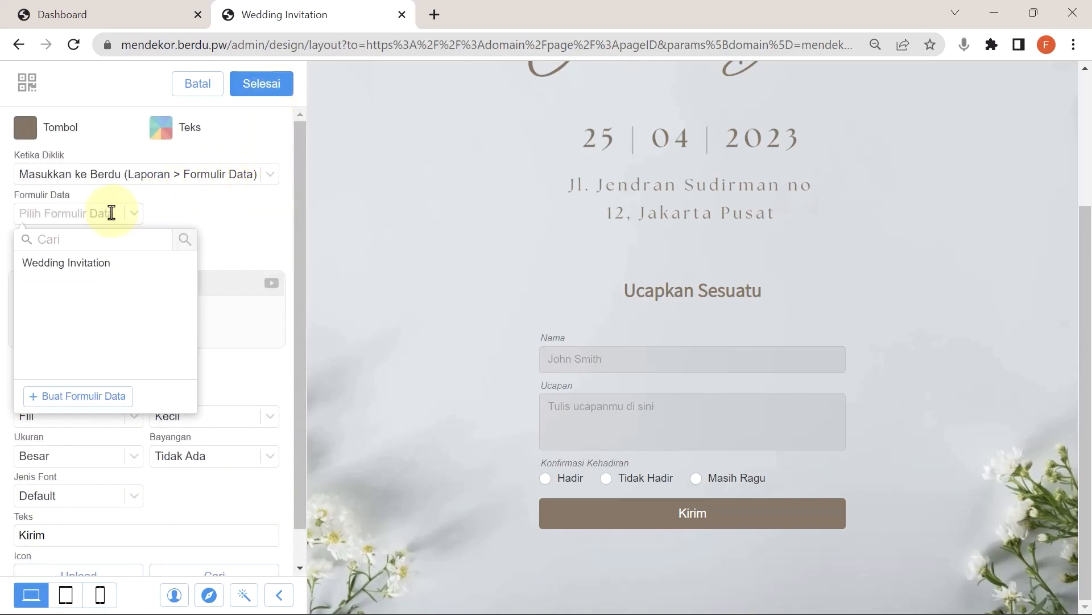
{"action": "left_click", "coordinate": [102, 266]}
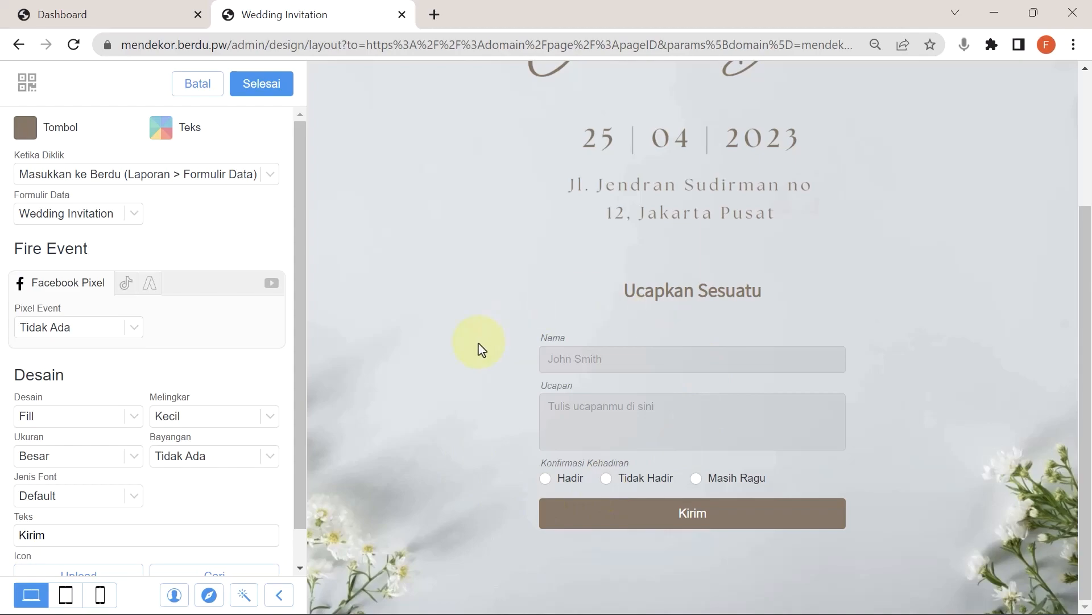
{"action": "left_click", "coordinate": [80, 213]}
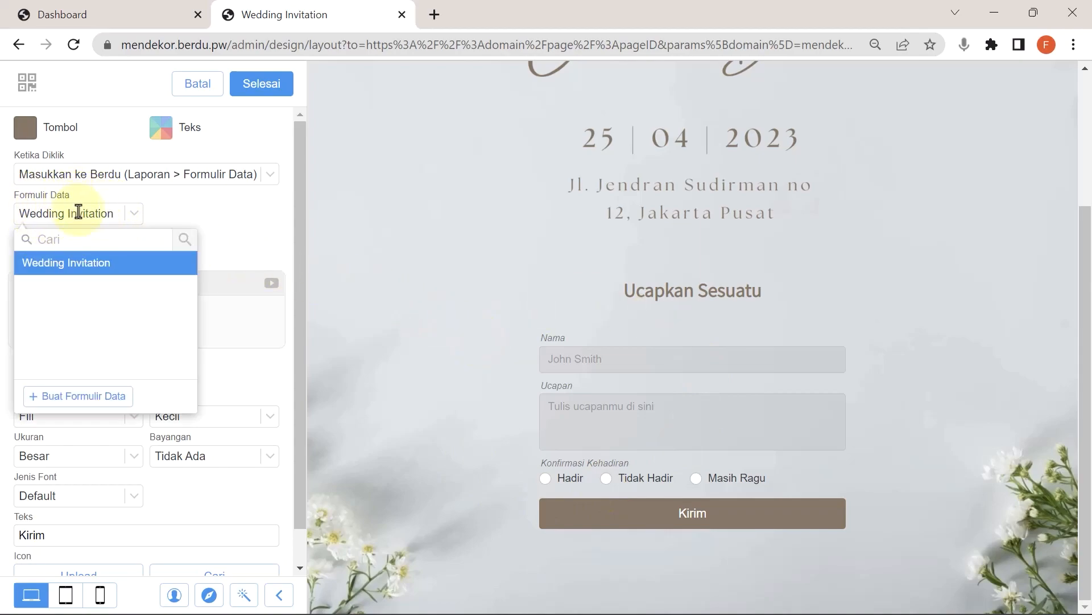
{"action": "left_click", "coordinate": [256, 91]}
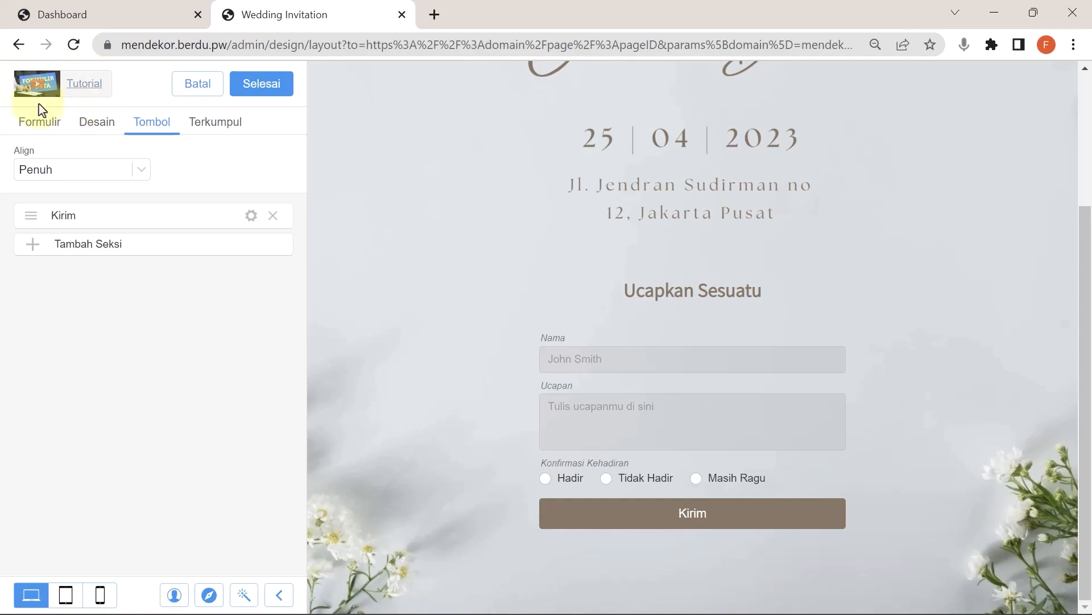
{"action": "left_click", "coordinate": [267, 90]}
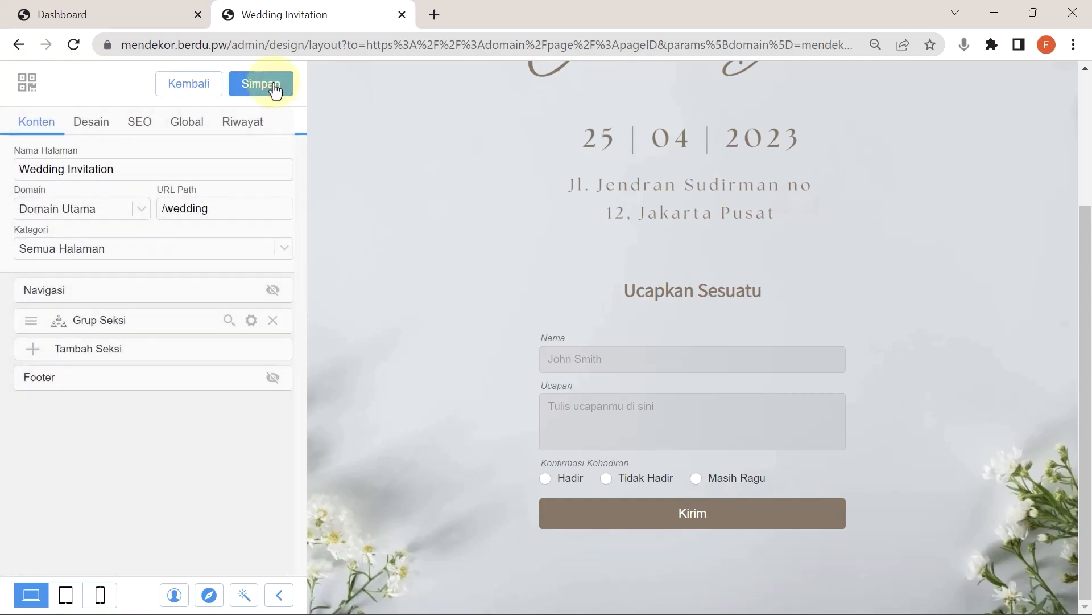
{"action": "left_click", "coordinate": [262, 85]}
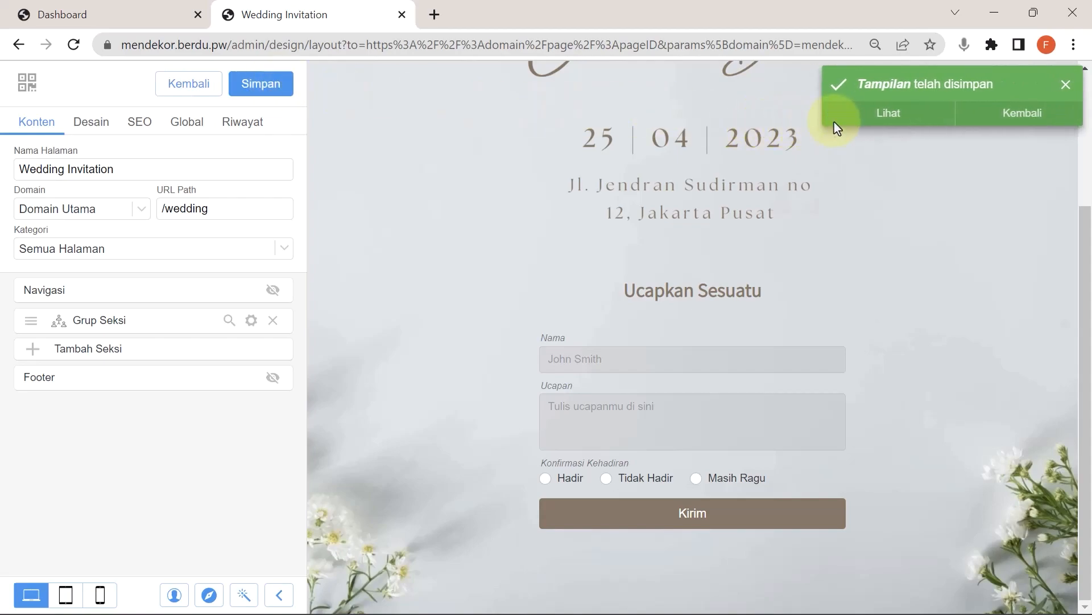
- On the live page, submit the form with a guest name, the greeting "Selamat ya, semoga langgeng terus!" and attendance Hadir
{"action": "left_click", "coordinate": [872, 121]}
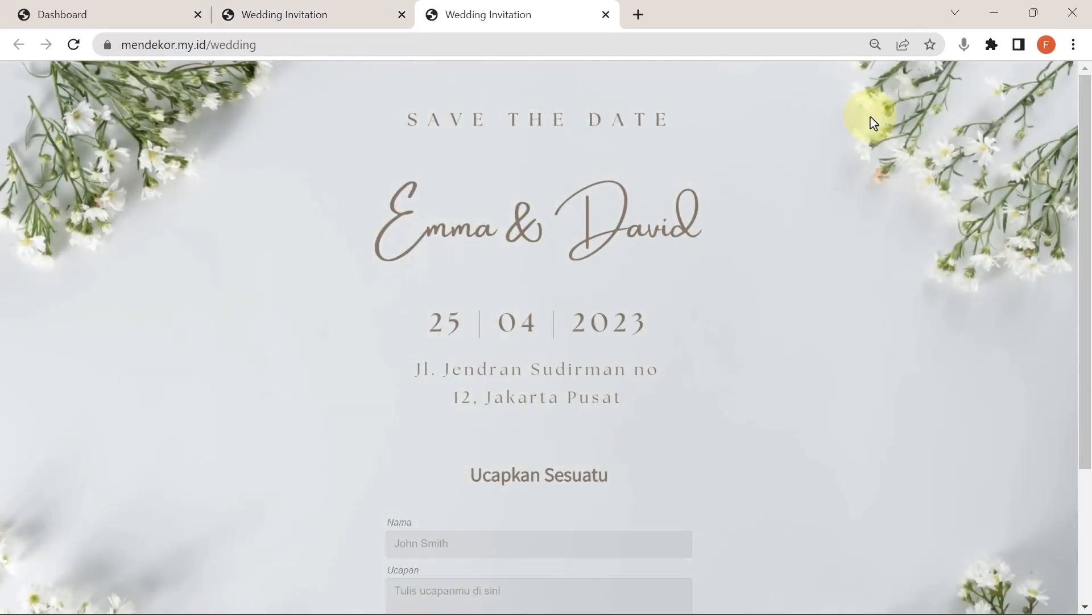
{"action": "scroll", "coordinate": [793, 232], "scroll_direction": "down", "scroll_amount": 5}
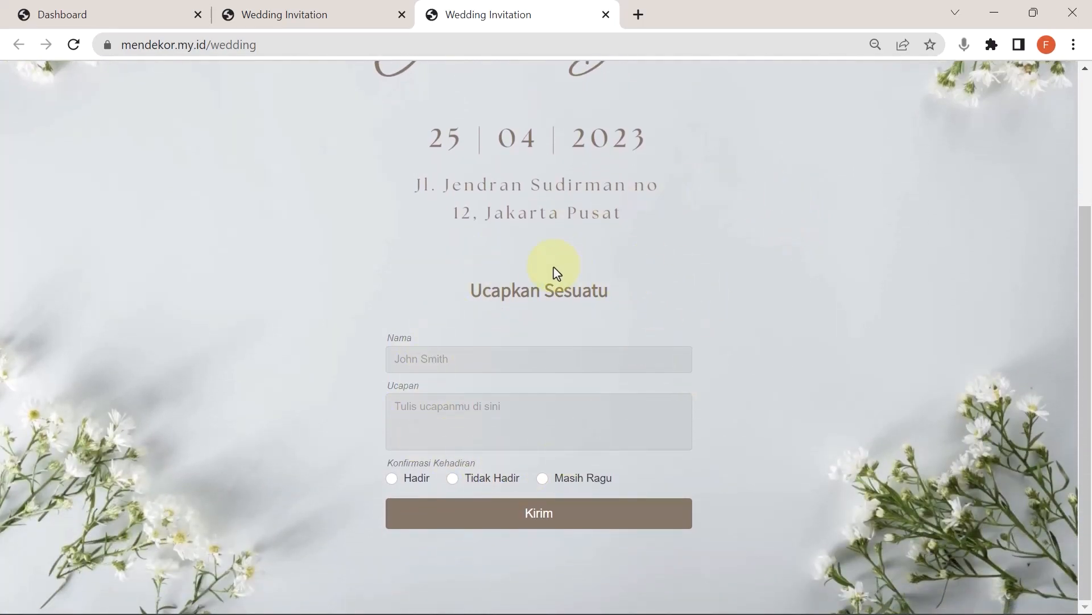
{"action": "left_click", "coordinate": [526, 359]}
{"action": "type", "text": "John"}
{"action": "key", "text": "Tab"}
{"action": "type", "text": "Selamat ya, semoga langgeng terus!"}
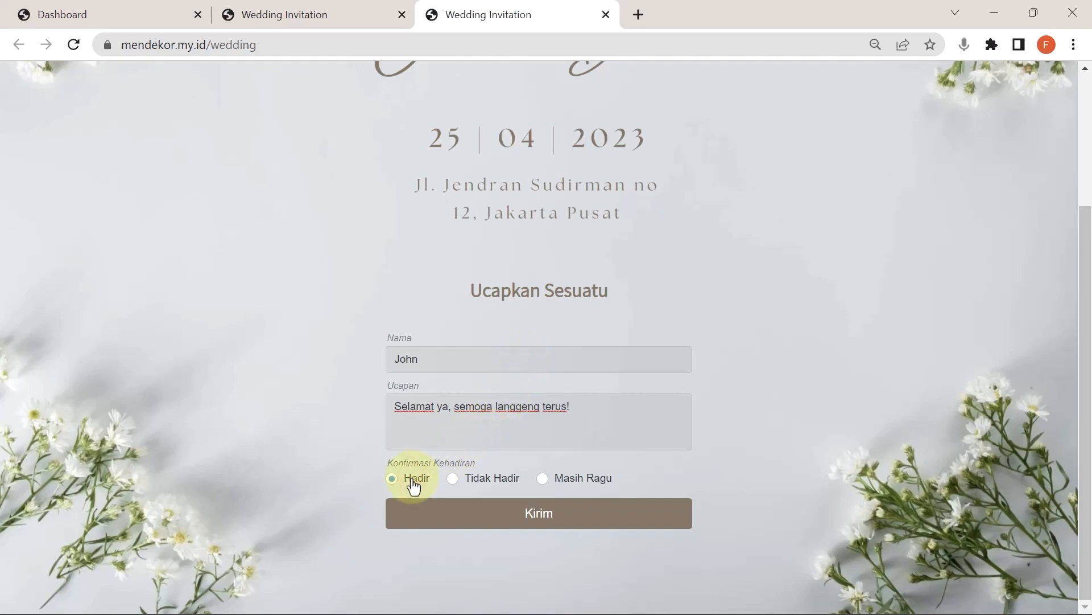
{"action": "left_click", "coordinate": [531, 516]}
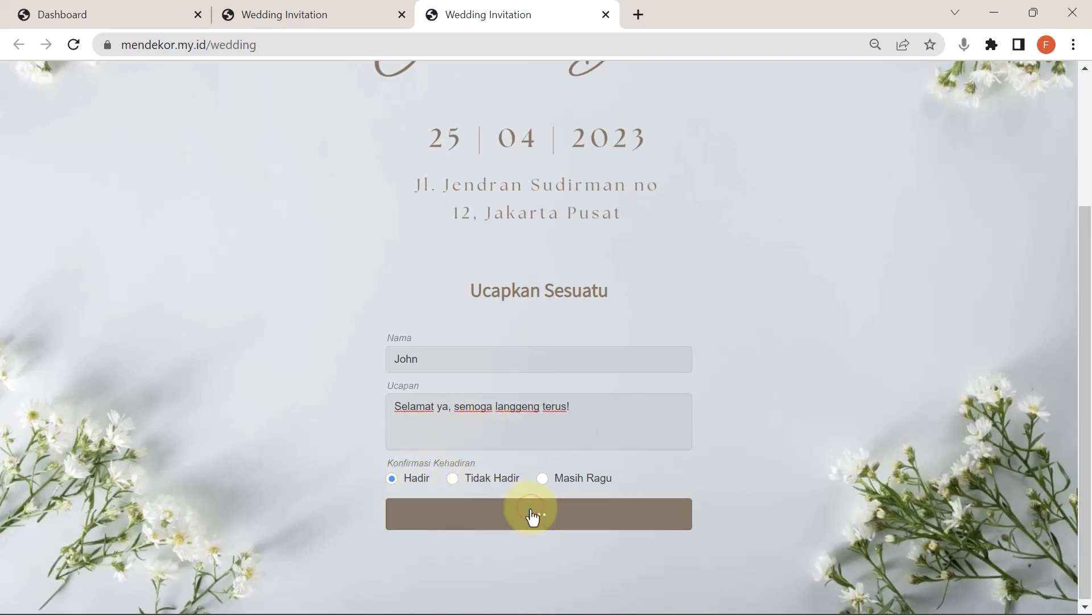
{"action": "scroll", "coordinate": [533, 516], "scroll_direction": "down", "scroll_amount": 1}
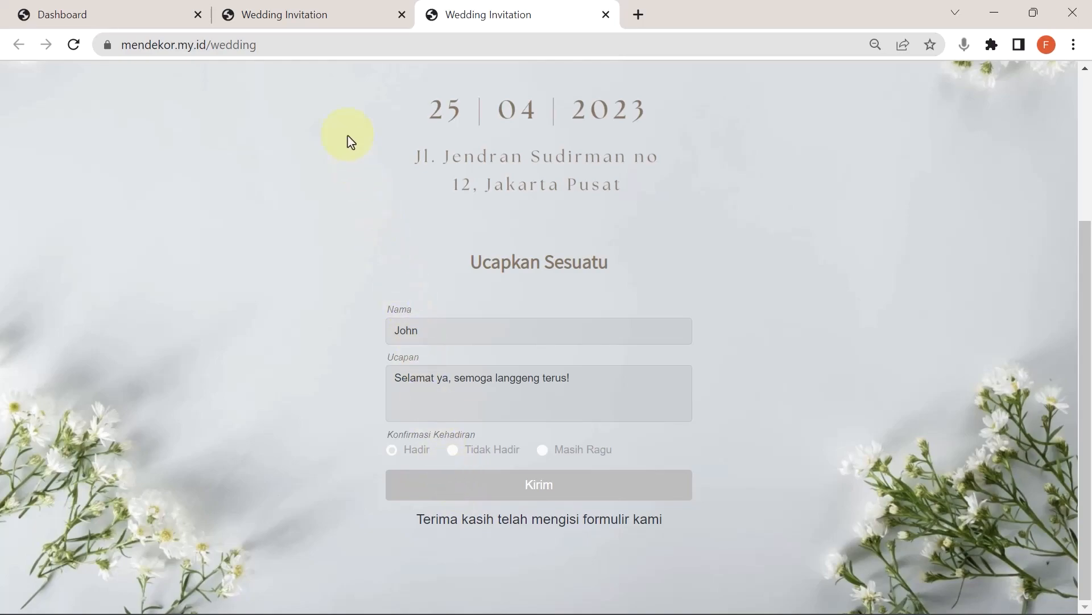
- Back in the page editor, add a form results section below the guest form and set its data form to Wedding Invitation
{"action": "left_click", "coordinate": [326, 26]}
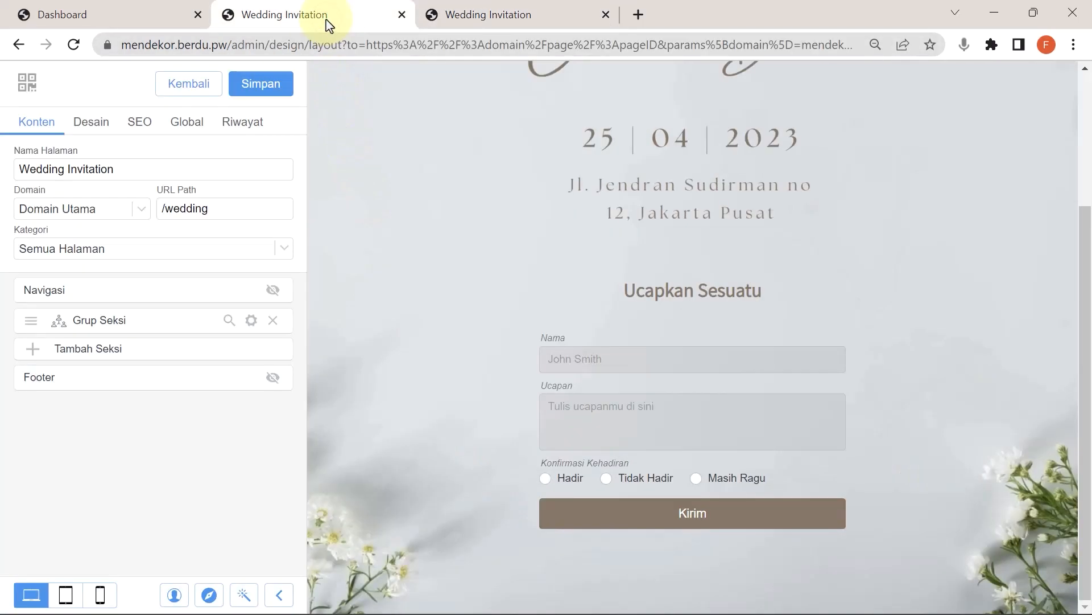
{"action": "left_click", "coordinate": [251, 320]}
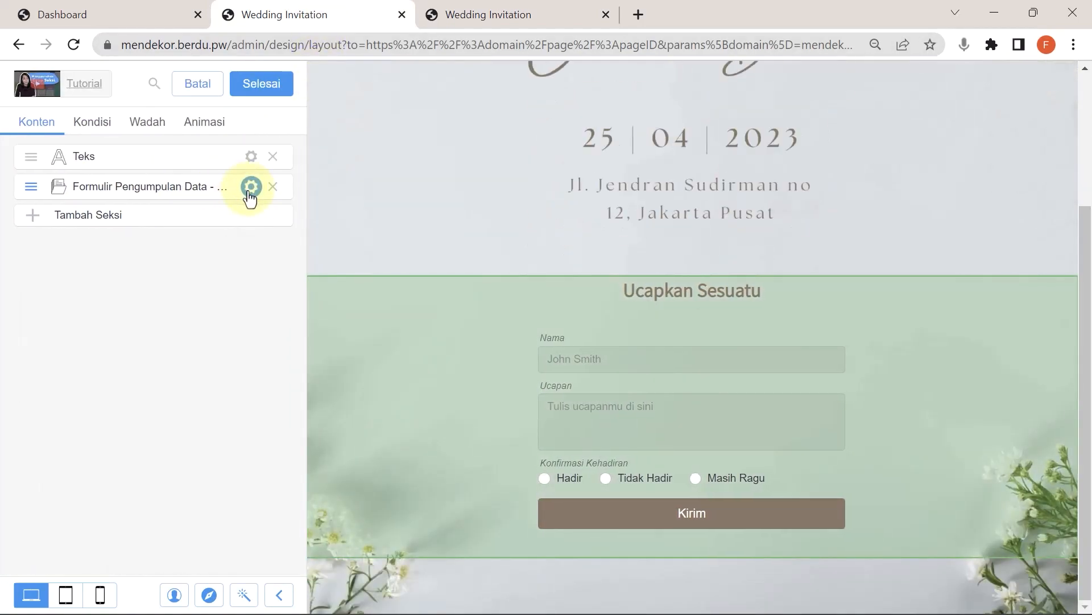
{"action": "left_click", "coordinate": [170, 219]}
{"action": "left_click", "coordinate": [169, 130]}
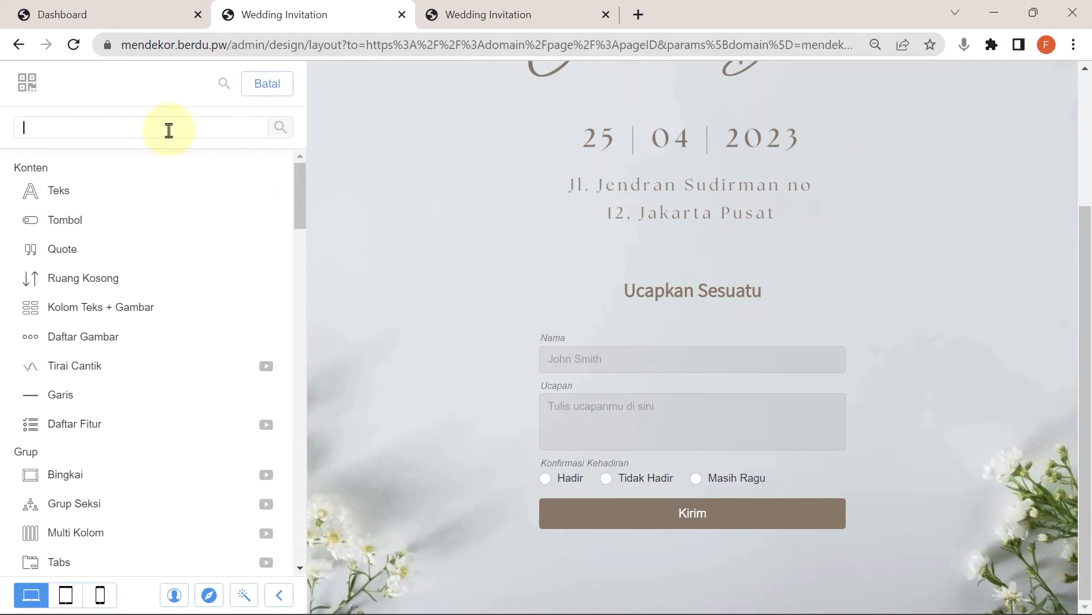
{"action": "type", "text": "has"}
{"action": "left_click", "coordinate": [146, 190]}
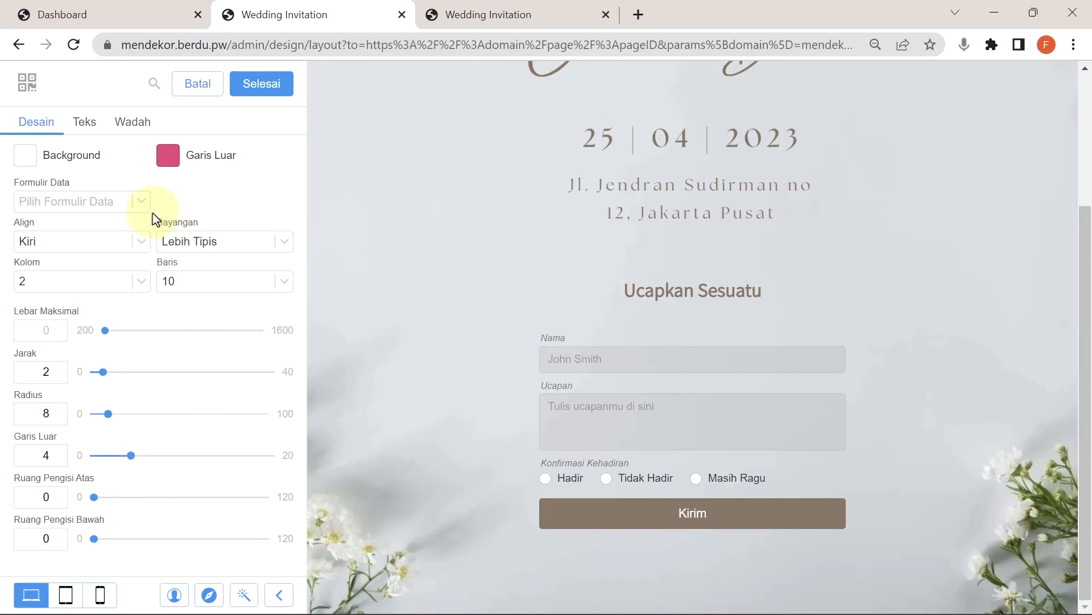
{"action": "left_click", "coordinate": [117, 204]}
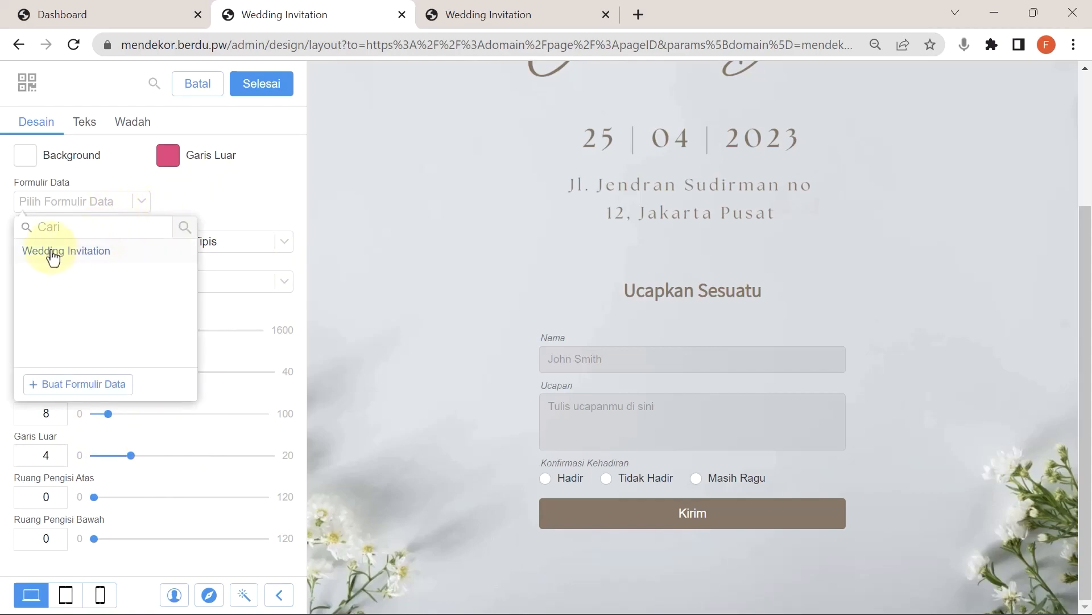
{"action": "left_click", "coordinate": [102, 256]}
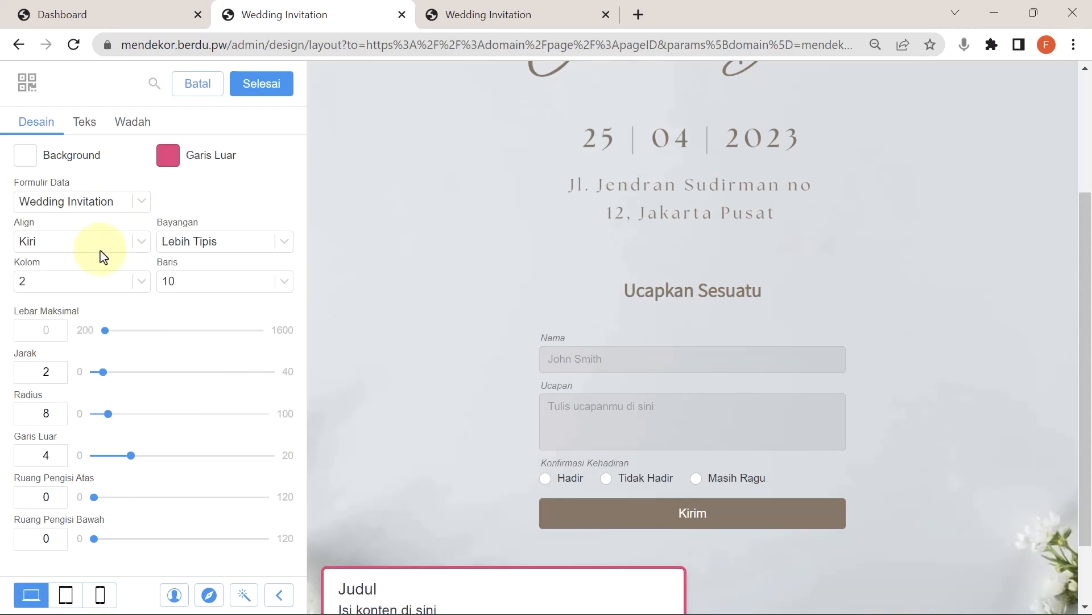
- Set the outline colour of the results card to #8B7B63
{"action": "scroll", "coordinate": [456, 357], "scroll_direction": "down", "scroll_amount": 1}
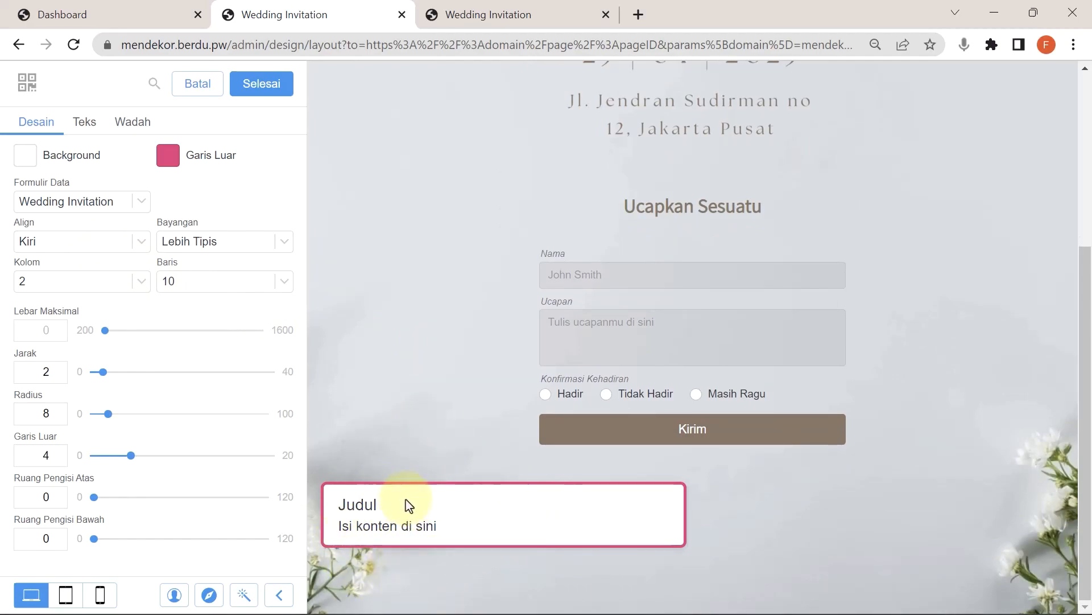
{"action": "left_click", "coordinate": [26, 155]}
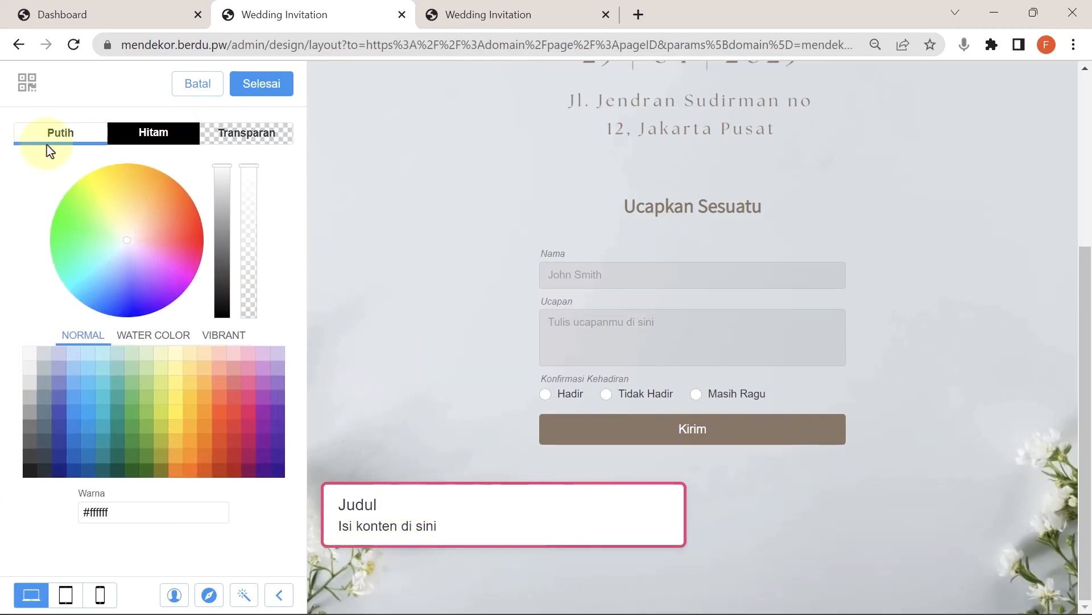
{"action": "left_click", "coordinate": [264, 91]}
{"action": "left_click", "coordinate": [169, 154]}
{"action": "double_click", "coordinate": [148, 514]}
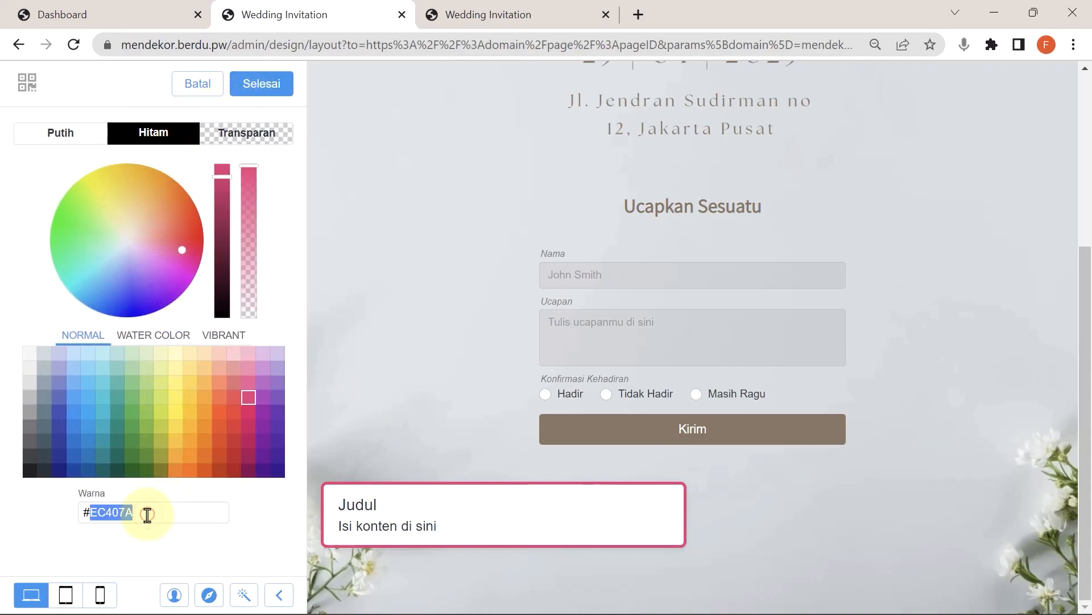
{"action": "type", "text": "#8B7B63"}
{"action": "left_click", "coordinate": [254, 91]}
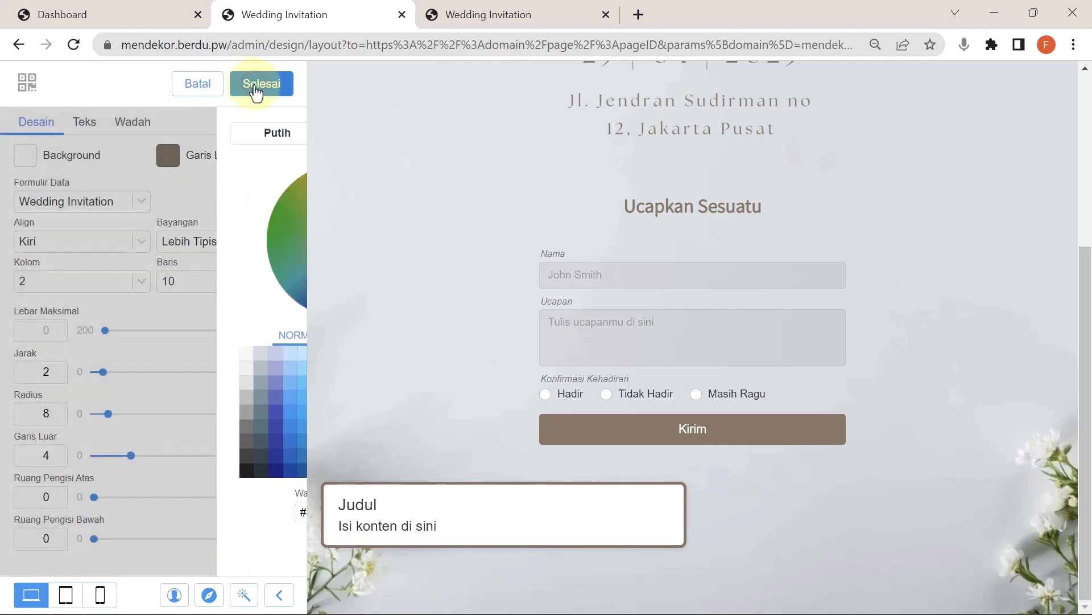
- Set the results card's alignment to Tengah and its shadow to Tipis
{"action": "left_click", "coordinate": [119, 244]}
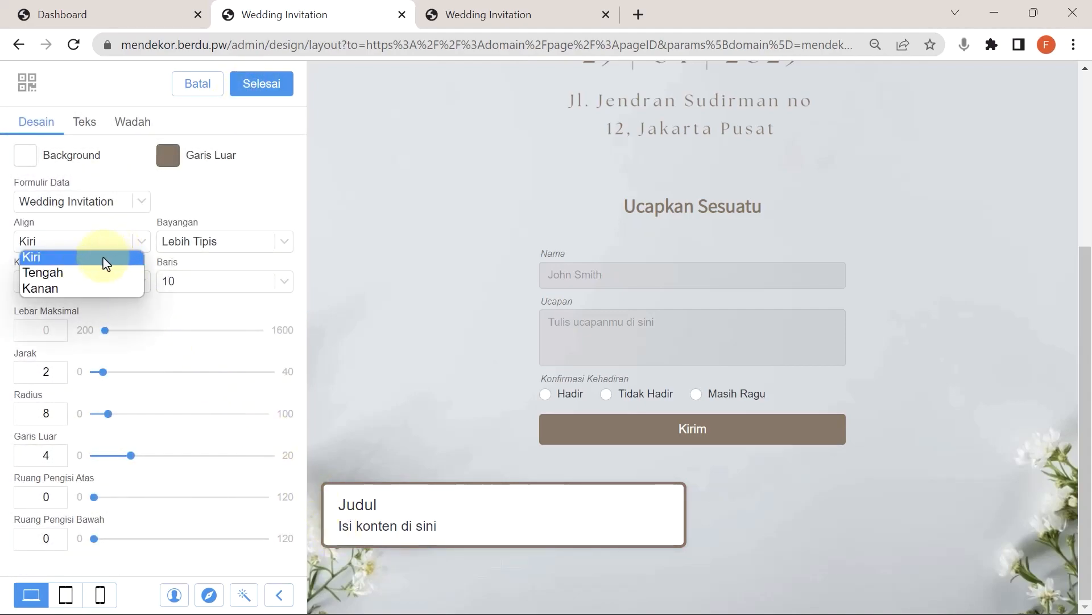
{"action": "left_click", "coordinate": [94, 288]}
{"action": "left_click", "coordinate": [97, 253]}
{"action": "left_click", "coordinate": [90, 270]}
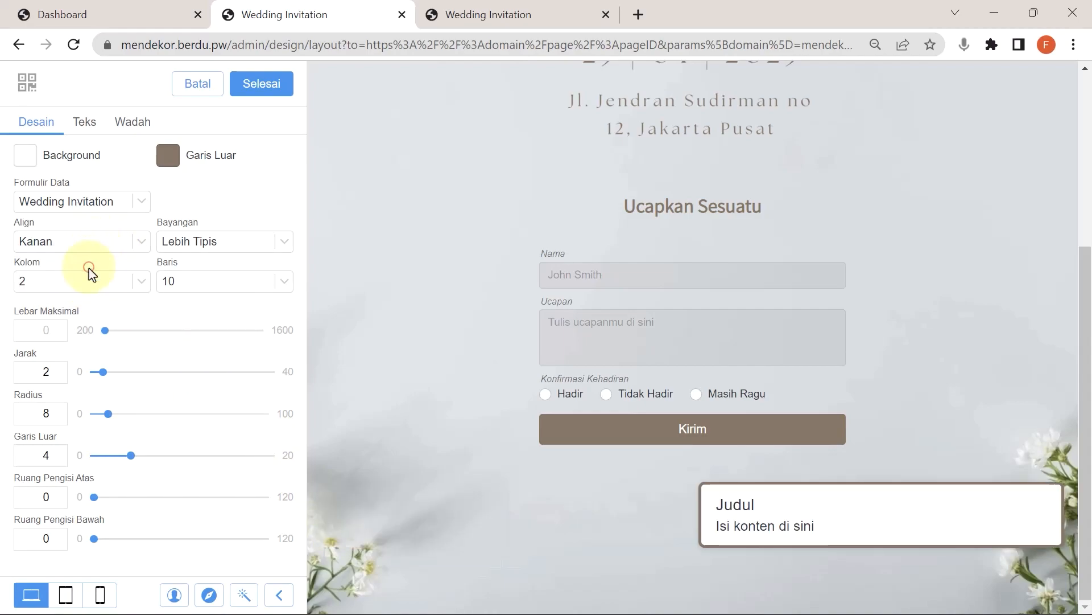
{"action": "left_click", "coordinate": [190, 247]}
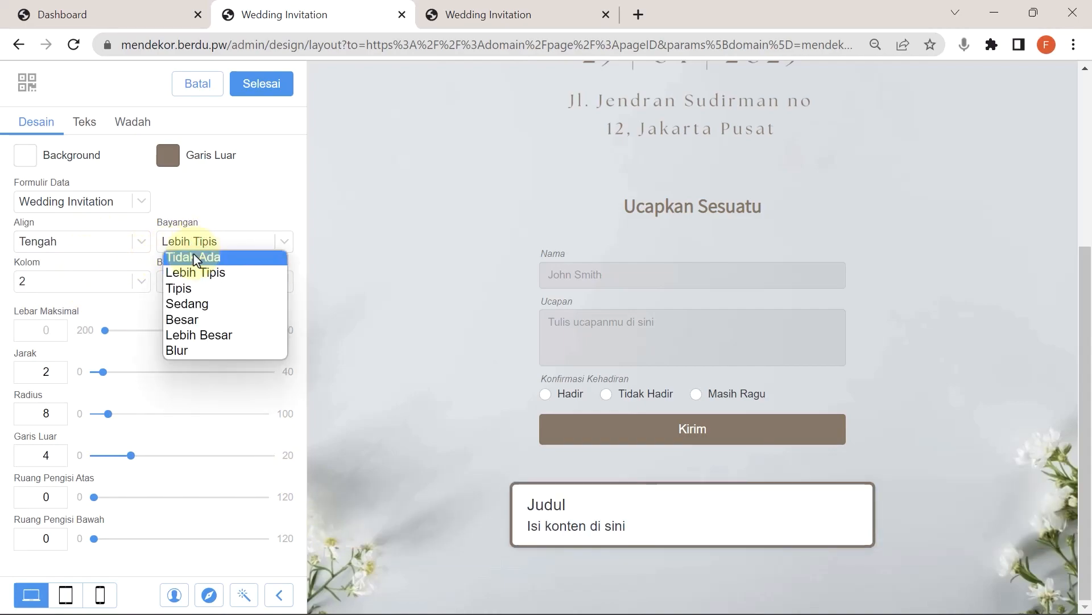
{"action": "left_click", "coordinate": [199, 288]}
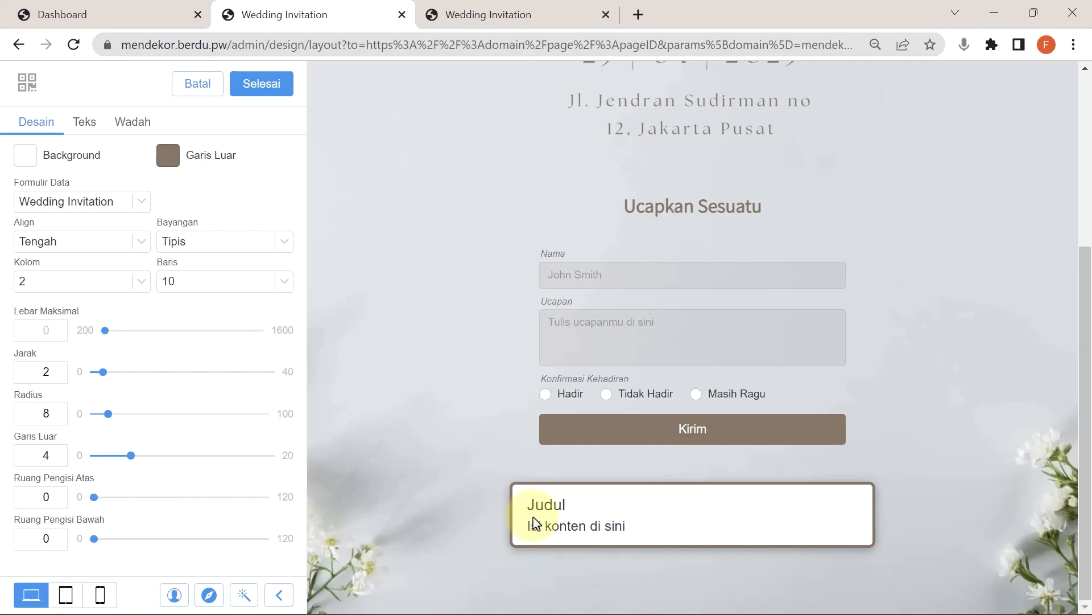
- Set the results card's maximum width to 853, spacing to 3, radius to 11, outline to 1, and top and bottom padding to 9
{"action": "left_click_drag", "start_coordinate": [104, 330], "coordinate": [179, 329]}
{"action": "mouse_move", "coordinate": [105, 372]}
{"action": "left_mouse_down"}
{"action": "mouse_move", "coordinate": [119, 370]}
{"action": "mouse_move", "coordinate": [106, 372]}
{"action": "left_mouse_up"}
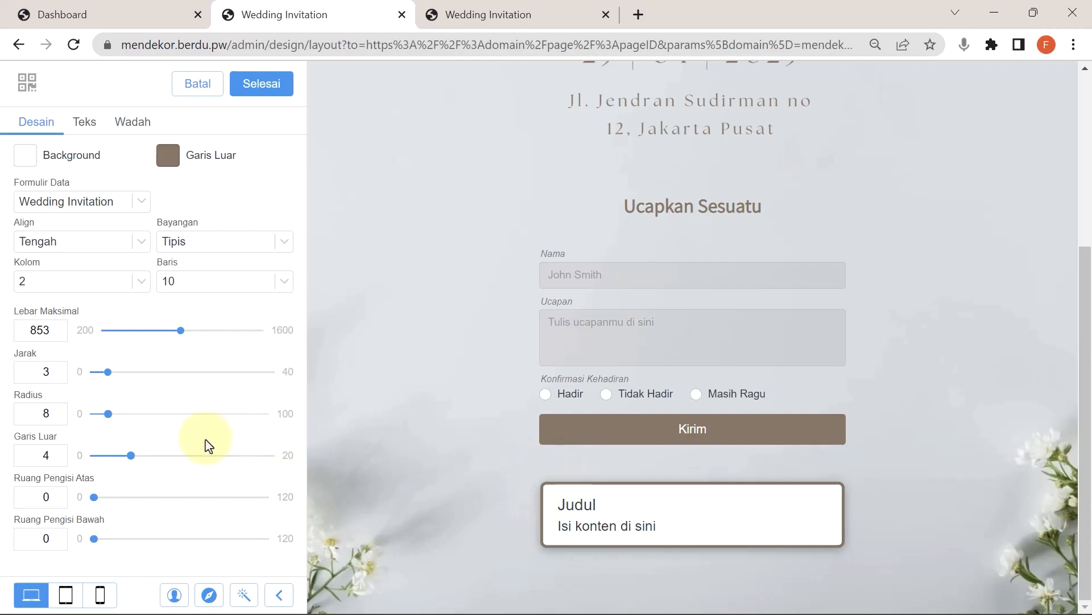
{"action": "mouse_move", "coordinate": [108, 413]}
{"action": "left_mouse_down"}
{"action": "mouse_move", "coordinate": [222, 409]}
{"action": "mouse_move", "coordinate": [109, 415]}
{"action": "left_mouse_up"}
{"action": "left_click_drag", "start_coordinate": [130, 456], "coordinate": [100, 462]}
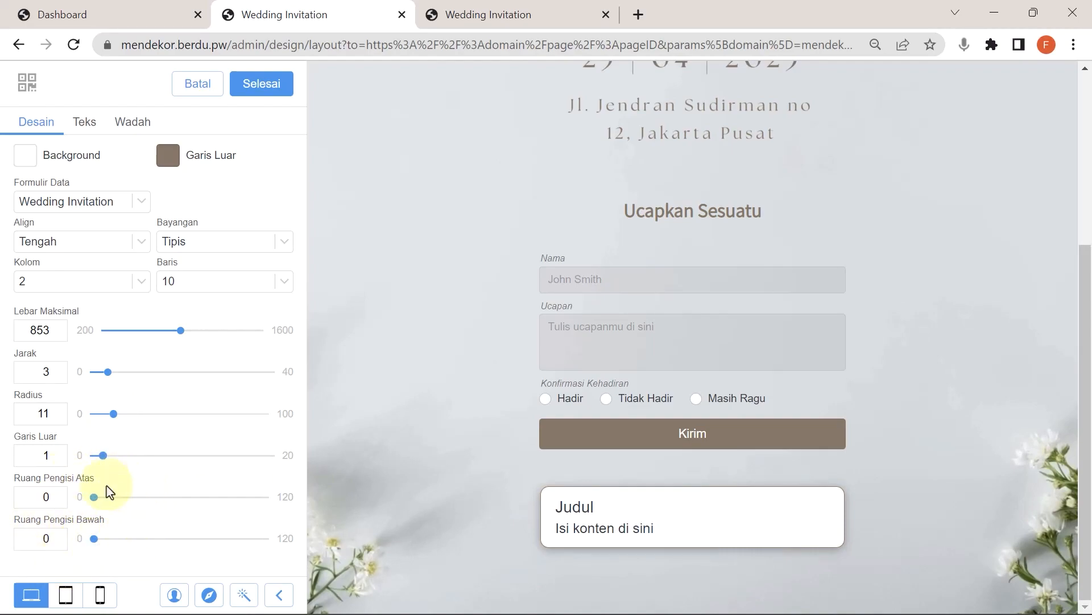
{"action": "left_click_drag", "start_coordinate": [95, 499], "coordinate": [104, 498]}
{"action": "left_click_drag", "start_coordinate": [95, 545], "coordinate": [104, 542]}
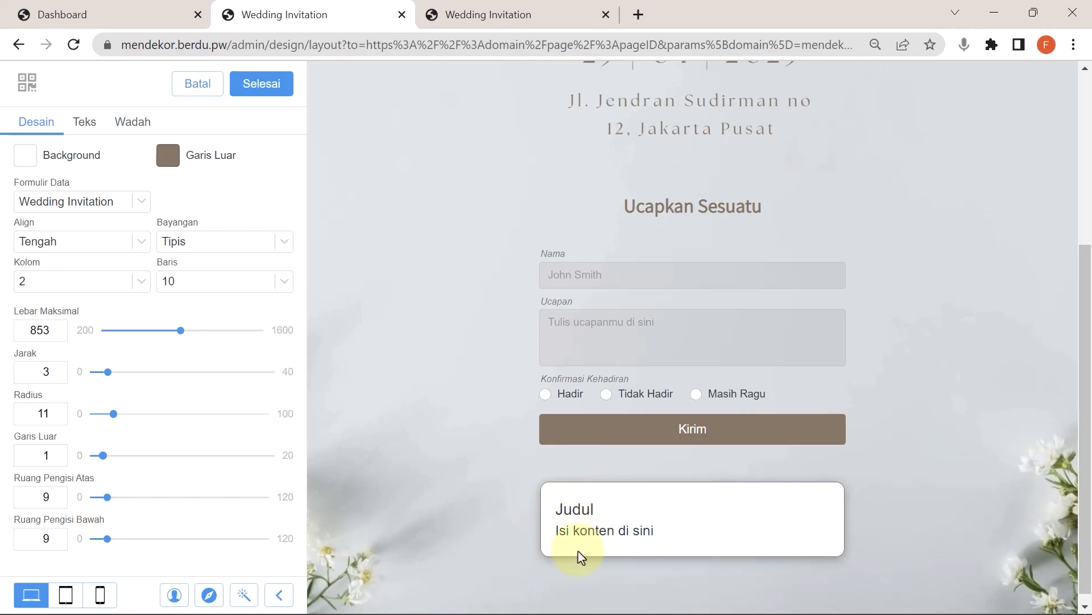
- Open the results card's text settings and examine the Nama, Ucapan and Konfirmasi Kehadiran field labels in the form
{"action": "left_click", "coordinate": [86, 126]}
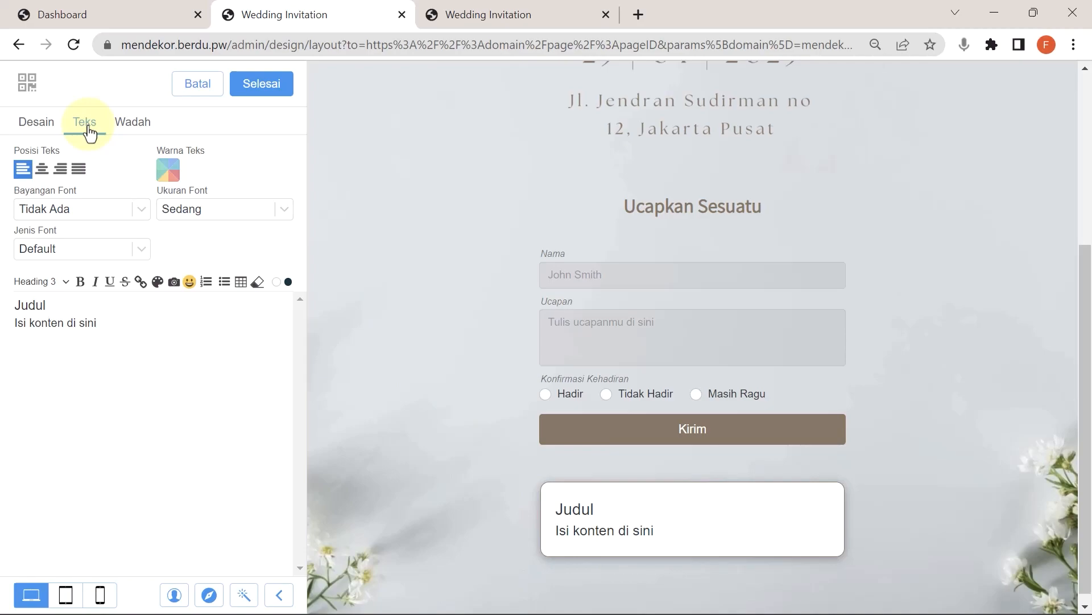
{"action": "left_click", "coordinate": [85, 248]}
{"action": "left_click", "coordinate": [264, 336]}
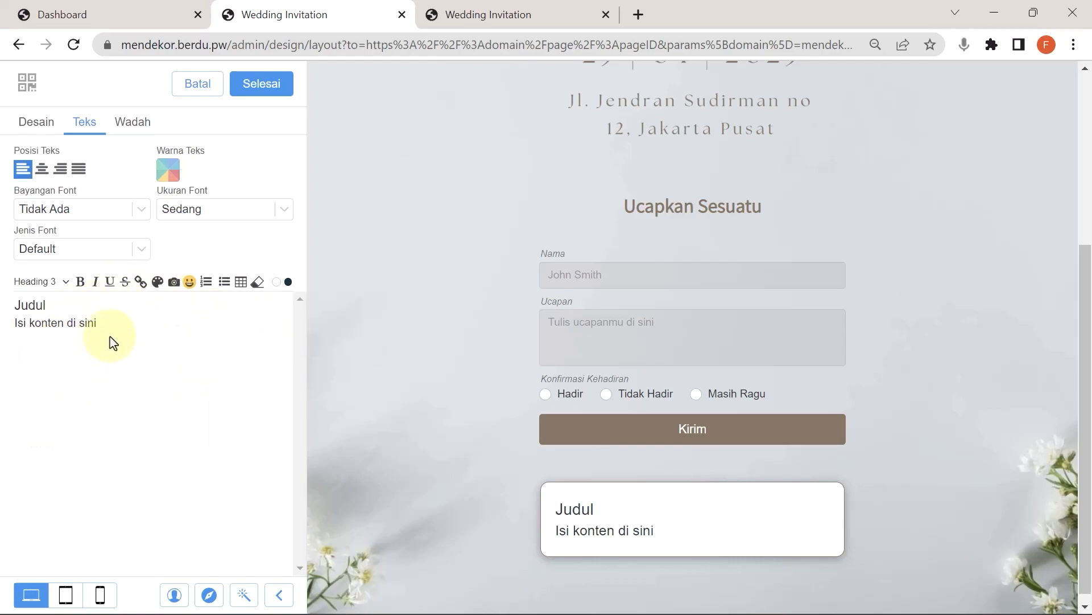
{"action": "double_click", "coordinate": [554, 254]}
{"action": "double_click", "coordinate": [558, 302]}
{"action": "left_click_drag", "start_coordinate": [538, 379], "coordinate": [653, 383]}
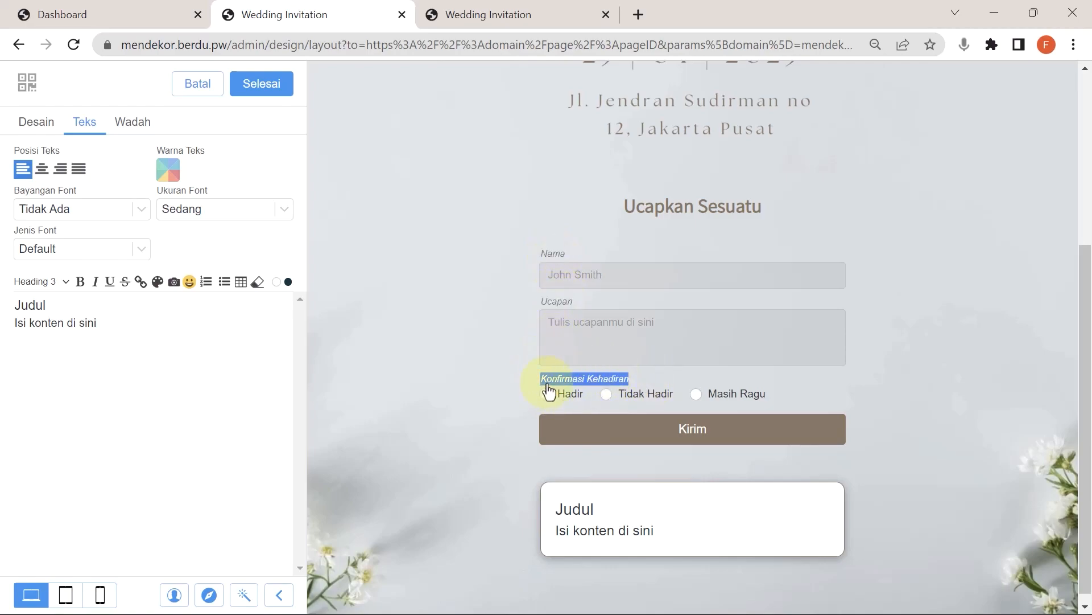
{"action": "left_click", "coordinate": [486, 370]}
- Replace the card's placeholder text with the heading "{{ nama }} , {{ konfirmasi kehadiran }}" and "{{ ucapan }}" on the line below
{"action": "left_click", "coordinate": [169, 325]}
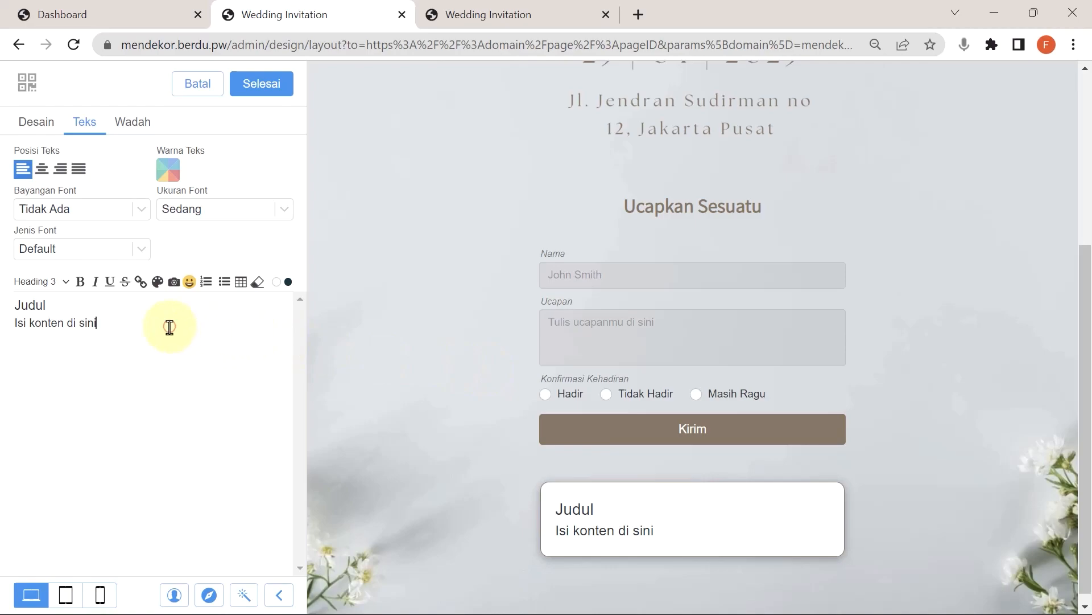
{"action": "key", "text": "ctrl+a"}
{"action": "type", "text": "{{"}
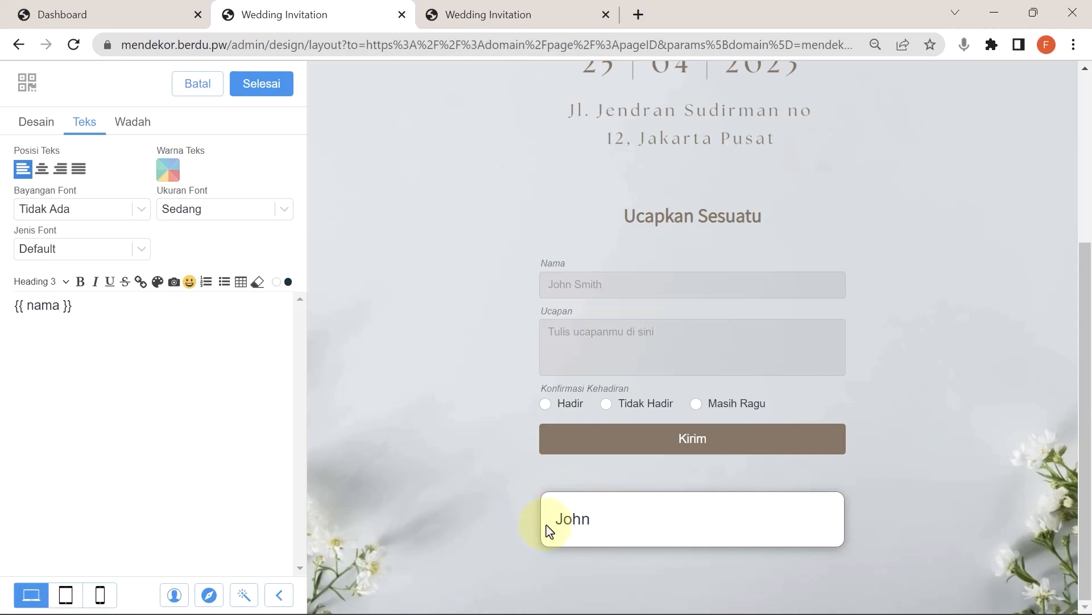
{"action": "type", "text": ",  {{ konfirmasi kehadiran"}
{"action": "type", "text": " }}"}
{"action": "key", "text": "Return"}
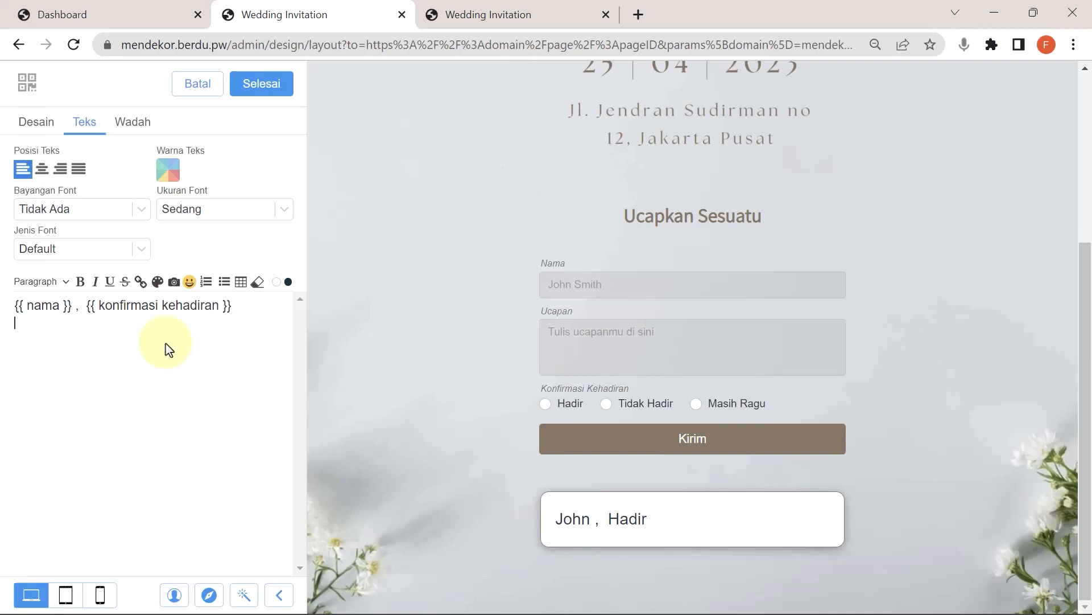
{"action": "type", "text": "{{ ucapan }}"}
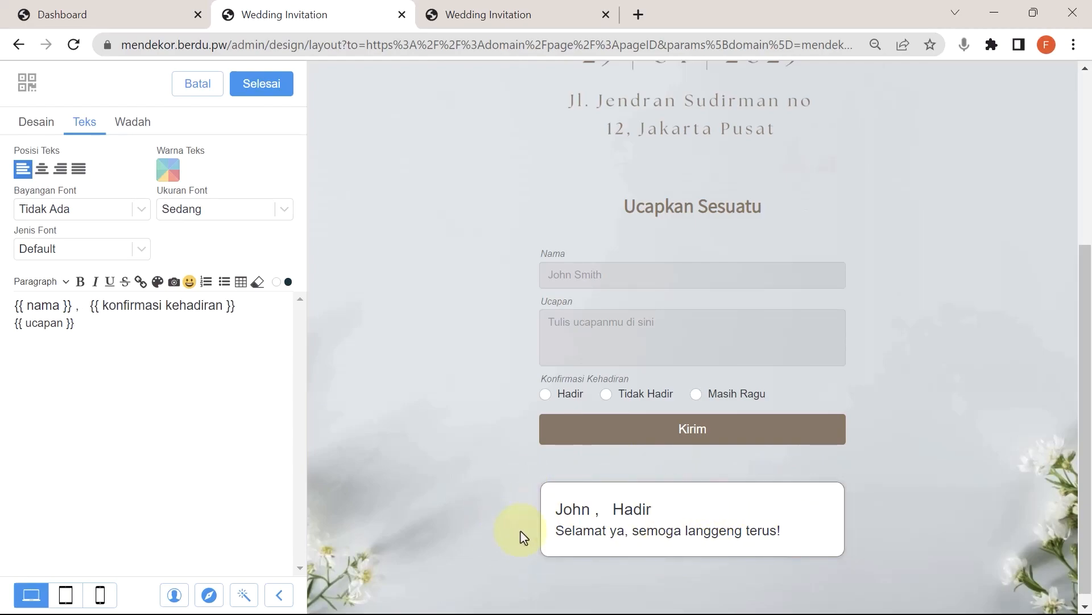
- Set the results card's font to Assistant and format the {{ nama }} and {{ konfirmasi kehadiran }} line as Heading 2
{"action": "left_click", "coordinate": [130, 249]}
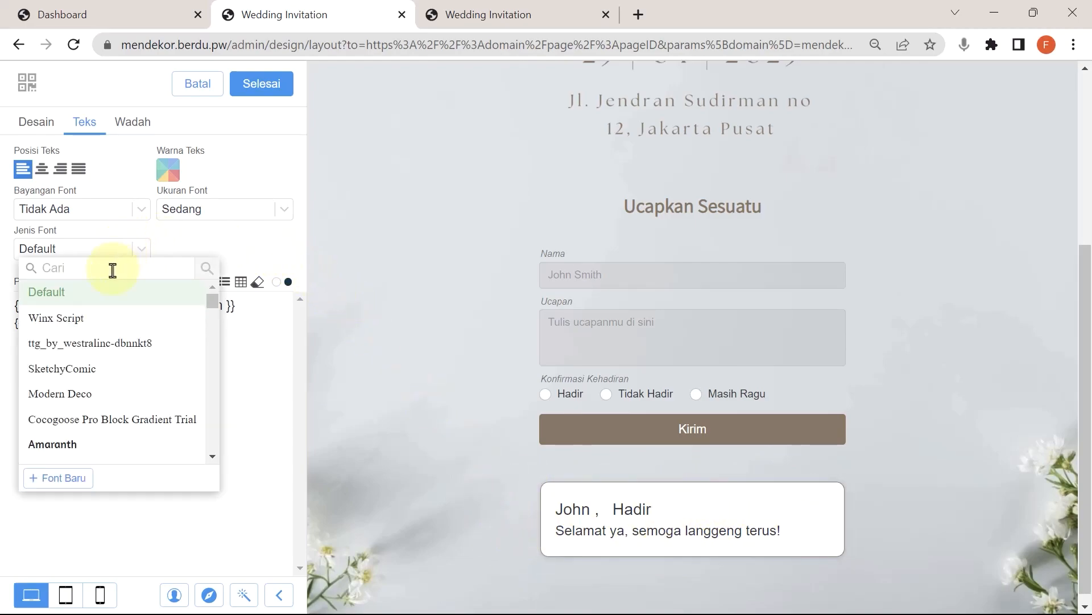
{"action": "type", "text": "as"}
{"action": "left_click", "coordinate": [242, 282]}
{"action": "left_click", "coordinate": [210, 306]}
{"action": "left_click", "coordinate": [60, 284]}
{"action": "left_click", "coordinate": [60, 342]}
- Give the {{ konfirmasi kehadiran }} placeholder white text on a light blue background
{"action": "left_click_drag", "start_coordinate": [100, 306], "coordinate": [271, 306]}
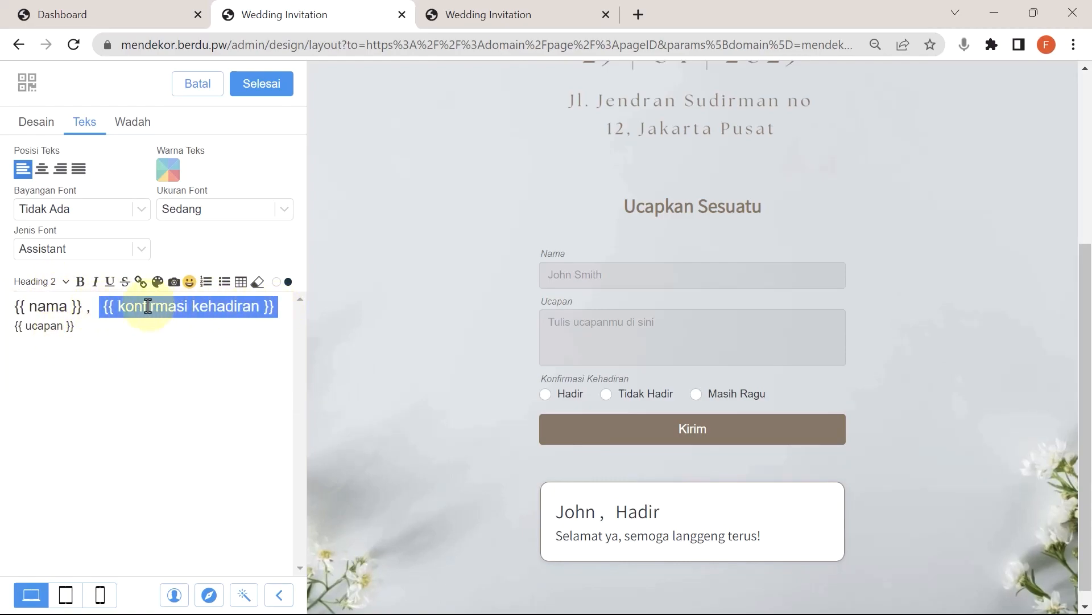
{"action": "left_click", "coordinate": [157, 282]}
{"action": "left_click", "coordinate": [233, 304]}
{"action": "left_click", "coordinate": [236, 356]}
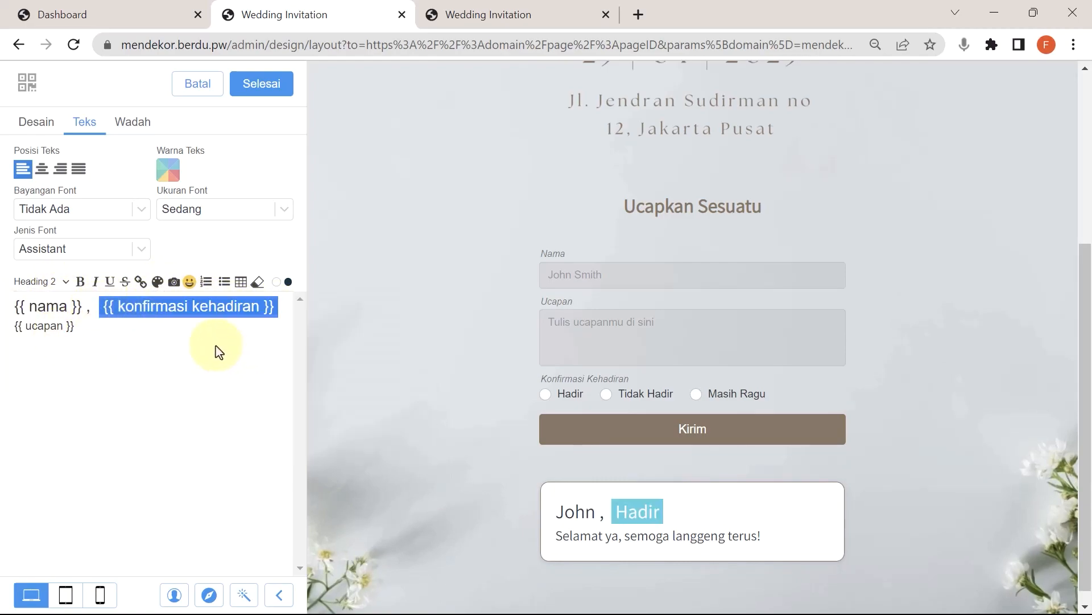
{"action": "left_click_drag", "start_coordinate": [209, 333], "coordinate": [13, 332]}
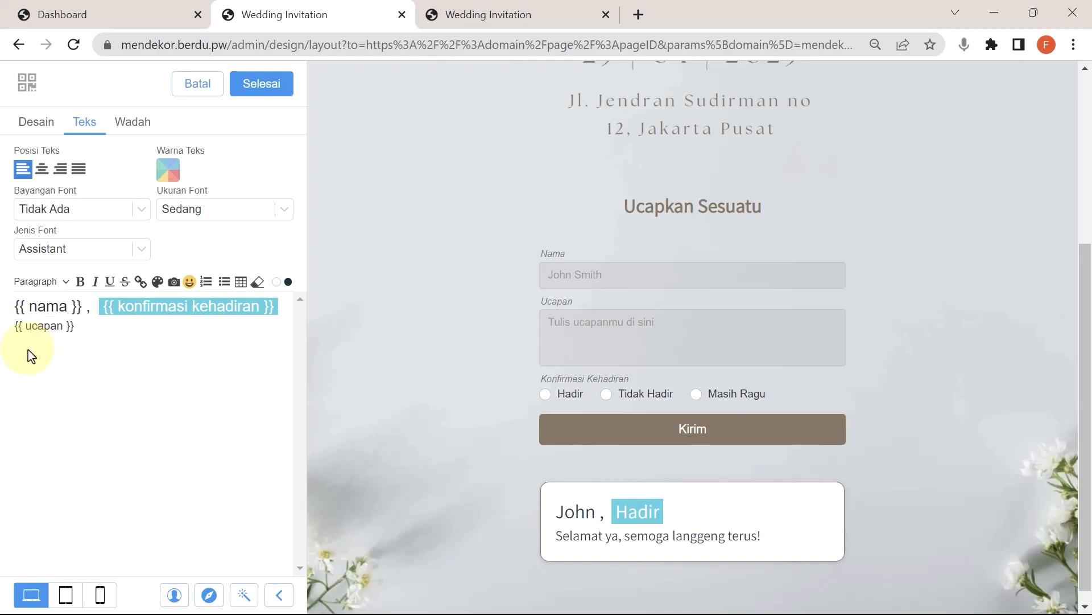
- Finish the card text edits, save the page design and view the published page
{"action": "left_click", "coordinate": [273, 86]}
{"action": "left_click", "coordinate": [273, 86]}
{"action": "left_click", "coordinate": [273, 87]}
{"action": "left_click", "coordinate": [273, 86]}
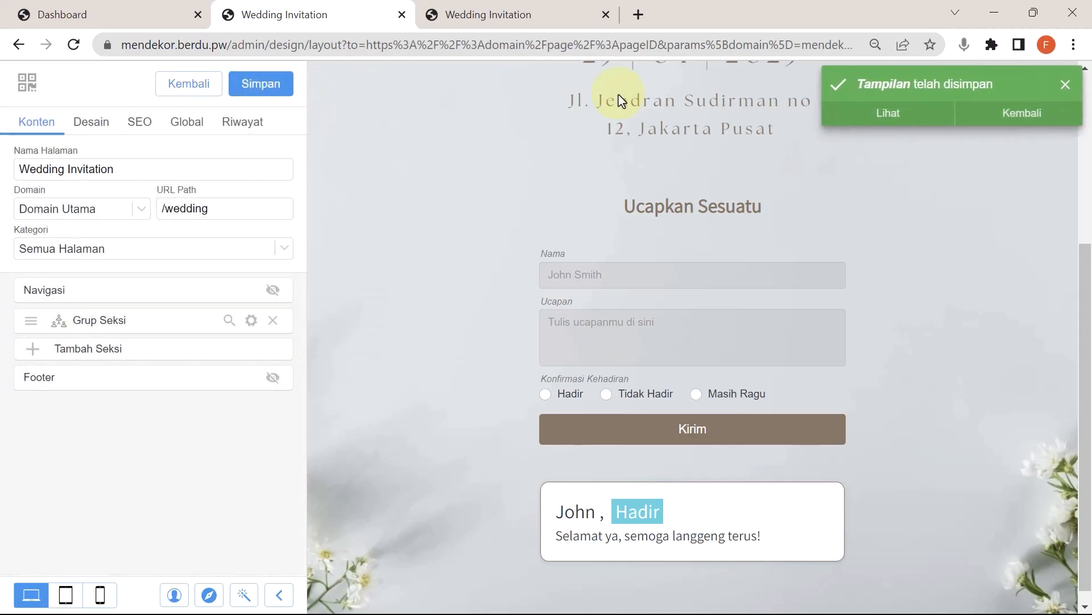
{"action": "left_click", "coordinate": [880, 121]}
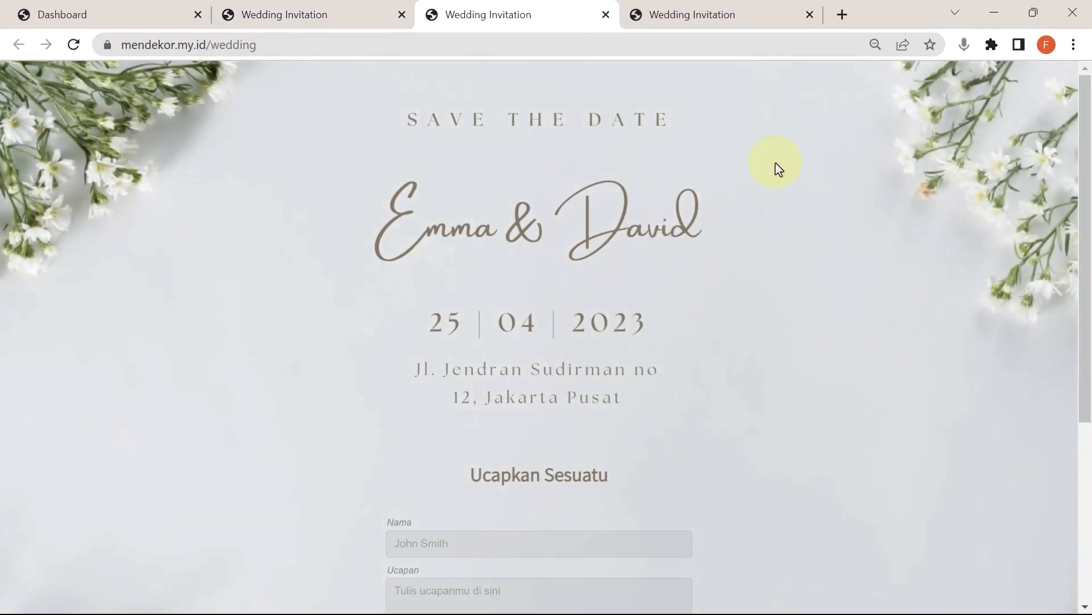
- Submit the guest form with a guest's name, the greeting "Happy Wedding!" and the attendance option Masih Ragu
{"action": "scroll", "coordinate": [681, 224], "scroll_direction": "down", "scroll_amount": 5}
{"action": "type", "text": "Yumna"}
{"action": "type", "text": "Happy Wedding!"}
{"action": "left_click", "coordinate": [576, 380]}
{"action": "left_click", "coordinate": [545, 417]}
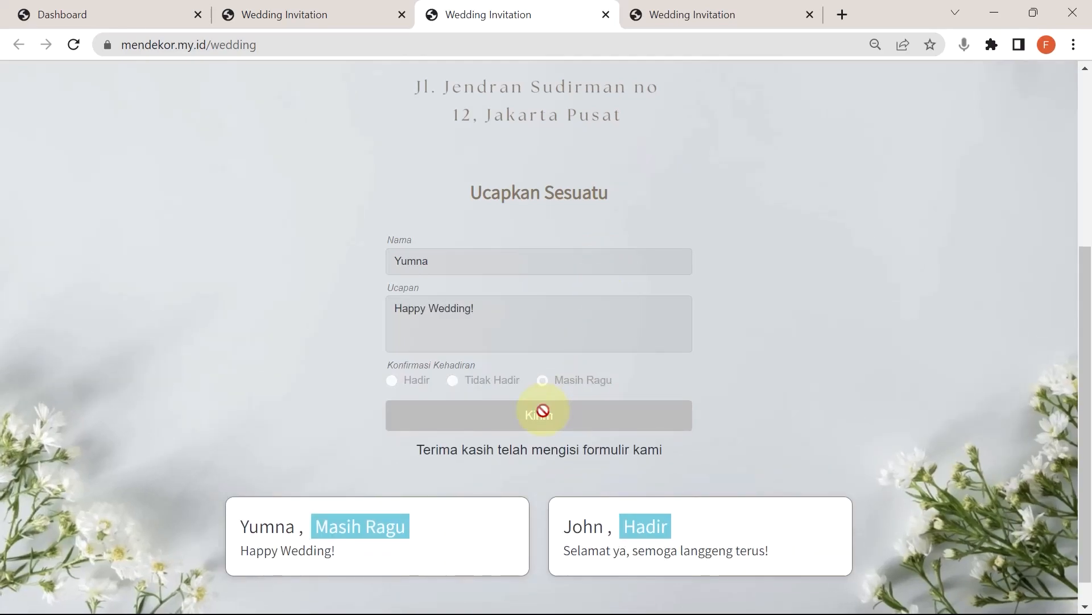
{"action": "scroll", "coordinate": [544, 410], "scroll_direction": "down", "scroll_amount": 1}
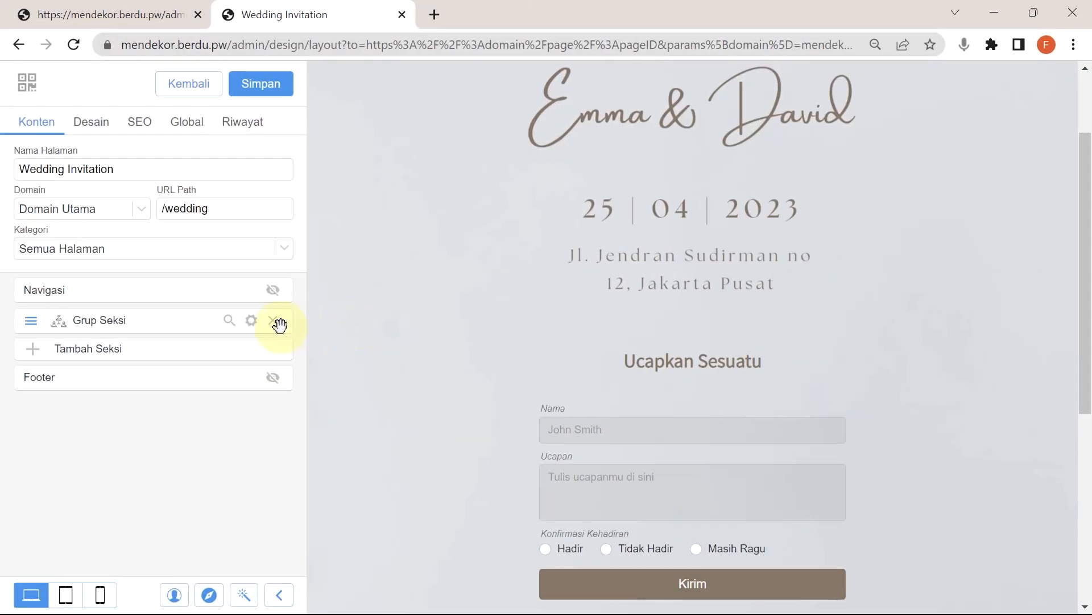
- Open the design settings of the Hasil Form Data section inside Grup Seksi
{"action": "left_click", "coordinate": [251, 319]}
{"action": "left_click", "coordinate": [251, 186]}
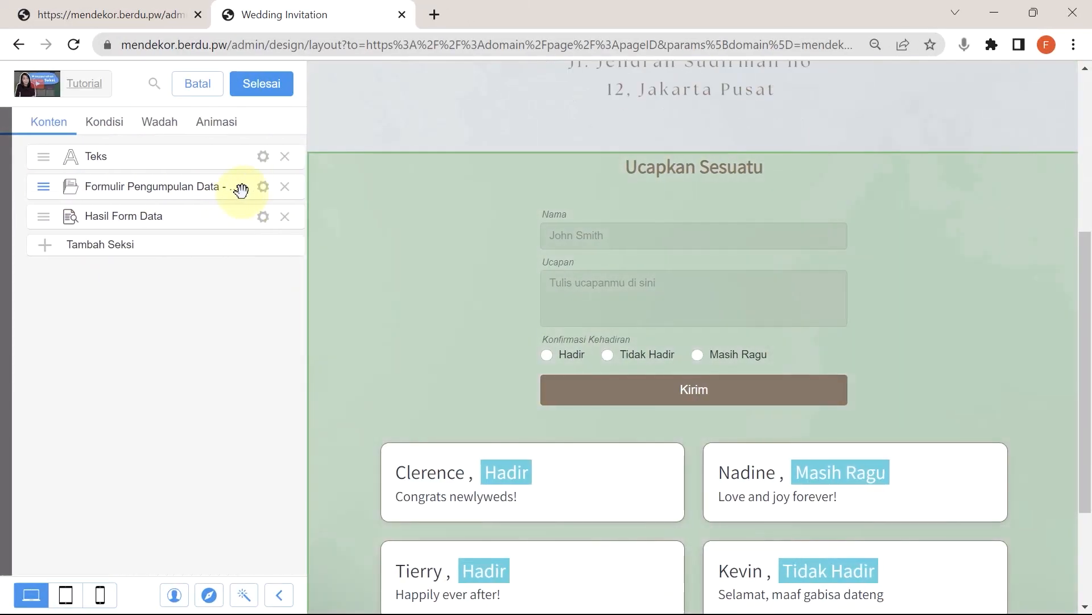
{"action": "left_click", "coordinate": [251, 216]}
{"action": "left_click", "coordinate": [121, 201]}
{"action": "left_click", "coordinate": [259, 179]}
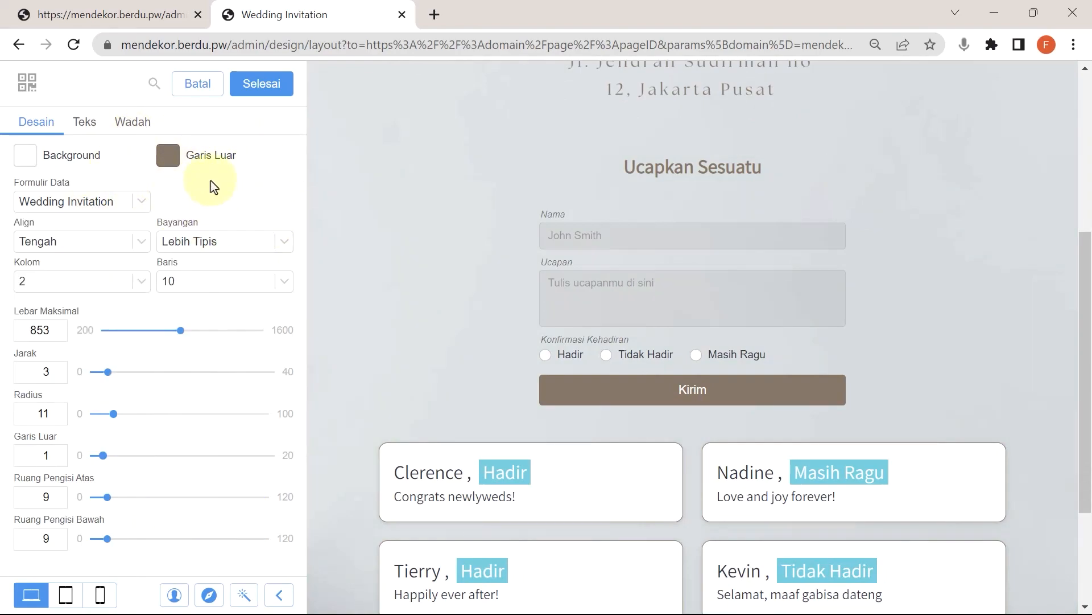
- Set the results cards' column count to 1 and examine the layout in the preview
{"action": "scroll", "coordinate": [462, 302], "scroll_direction": "down", "scroll_amount": 3}
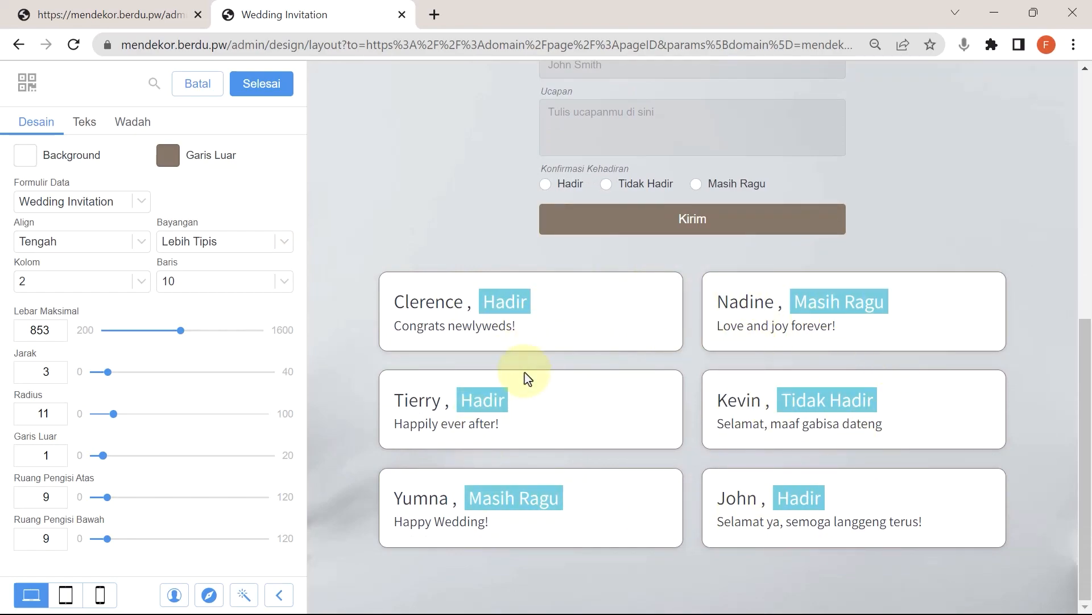
{"action": "left_click", "coordinate": [129, 283]}
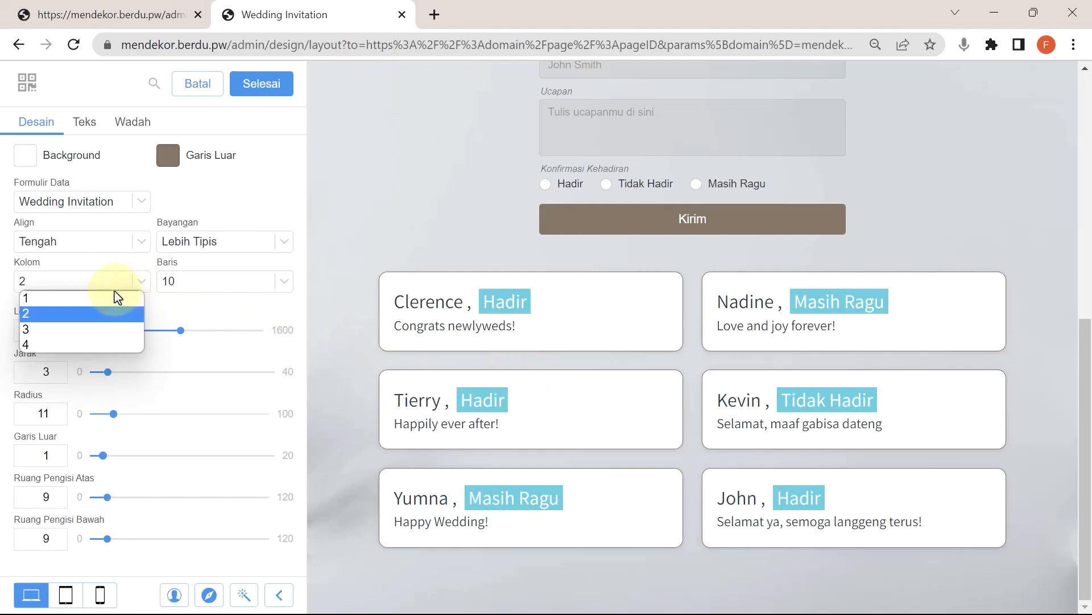
{"action": "left_click", "coordinate": [108, 295]}
{"action": "scroll", "coordinate": [631, 320], "scroll_direction": "down", "scroll_amount": 2}
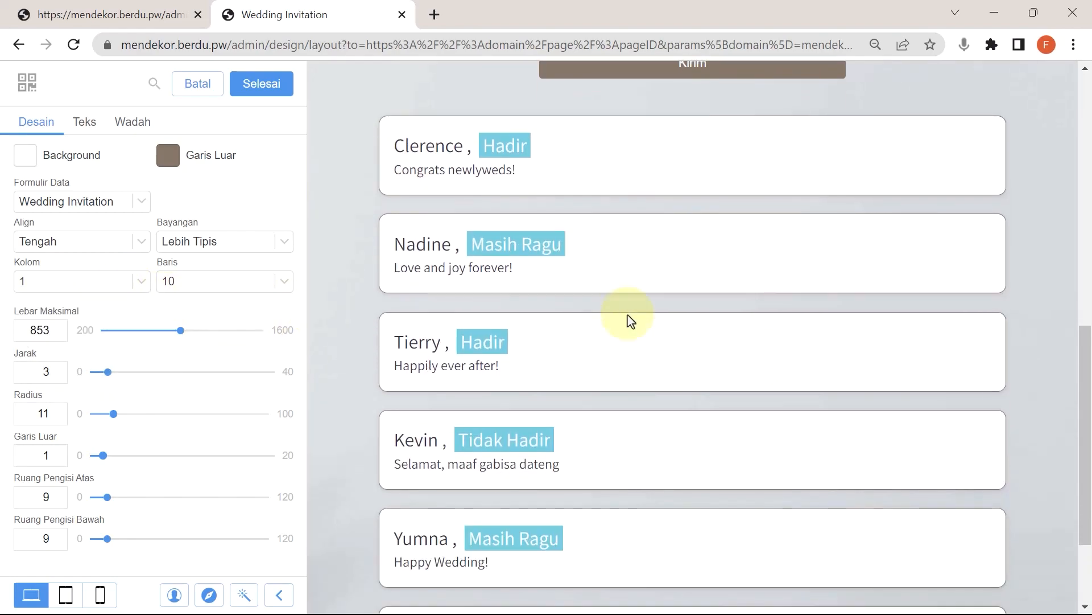
{"action": "scroll", "coordinate": [654, 315], "scroll_direction": "down", "scroll_amount": 2}
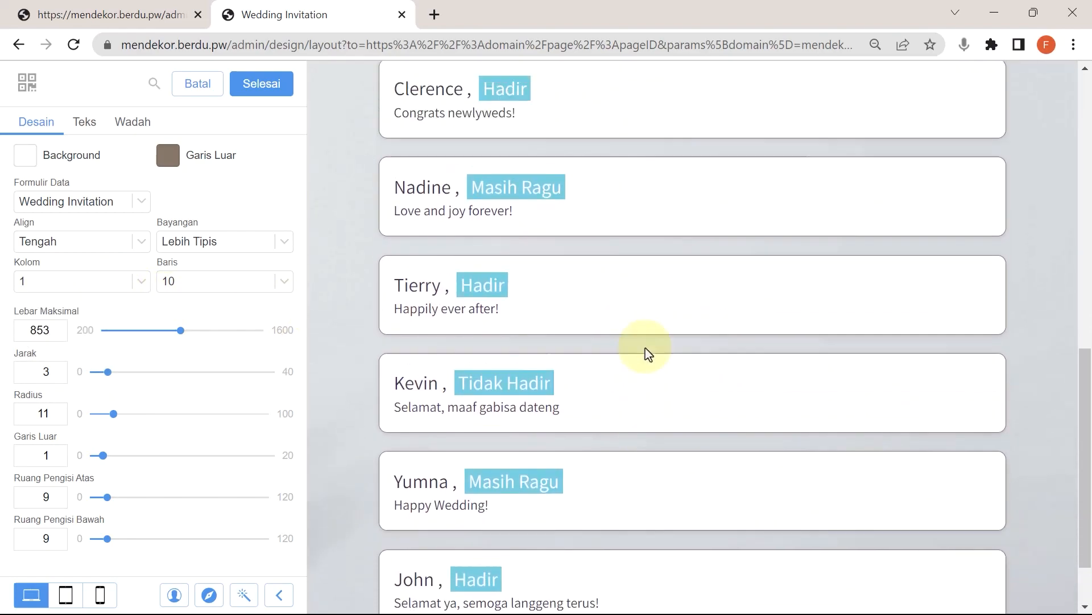
{"action": "scroll", "coordinate": [648, 354], "scroll_direction": "up", "scroll_amount": 5}
{"action": "scroll", "coordinate": [646, 353], "scroll_direction": "down", "scroll_amount": 2}
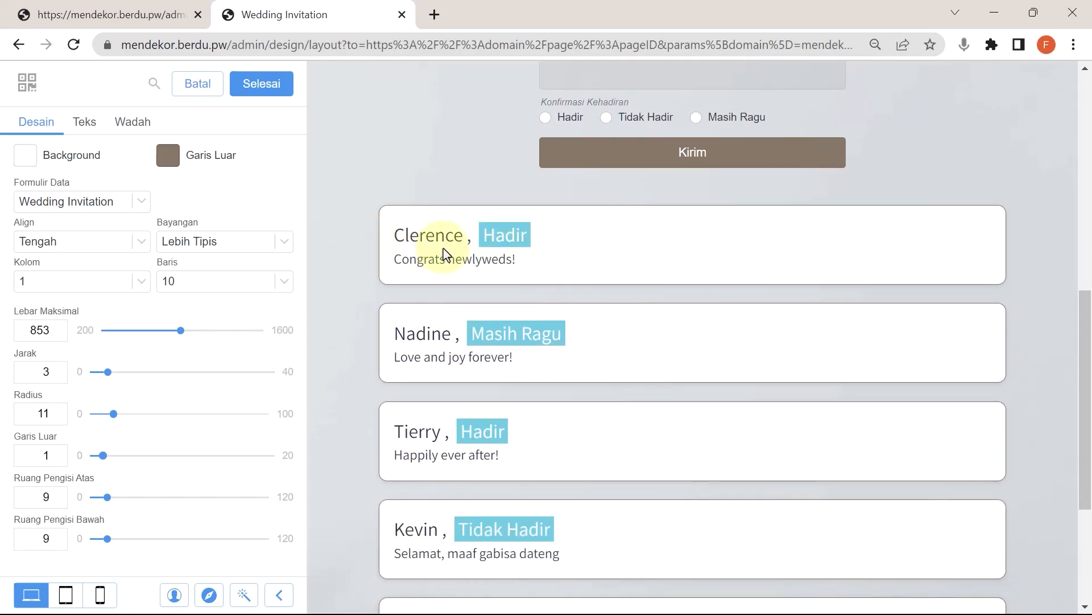
- Set the results cards' layout to 4 columns and 1 row
{"action": "left_click", "coordinate": [127, 283]}
{"action": "left_click", "coordinate": [101, 345]}
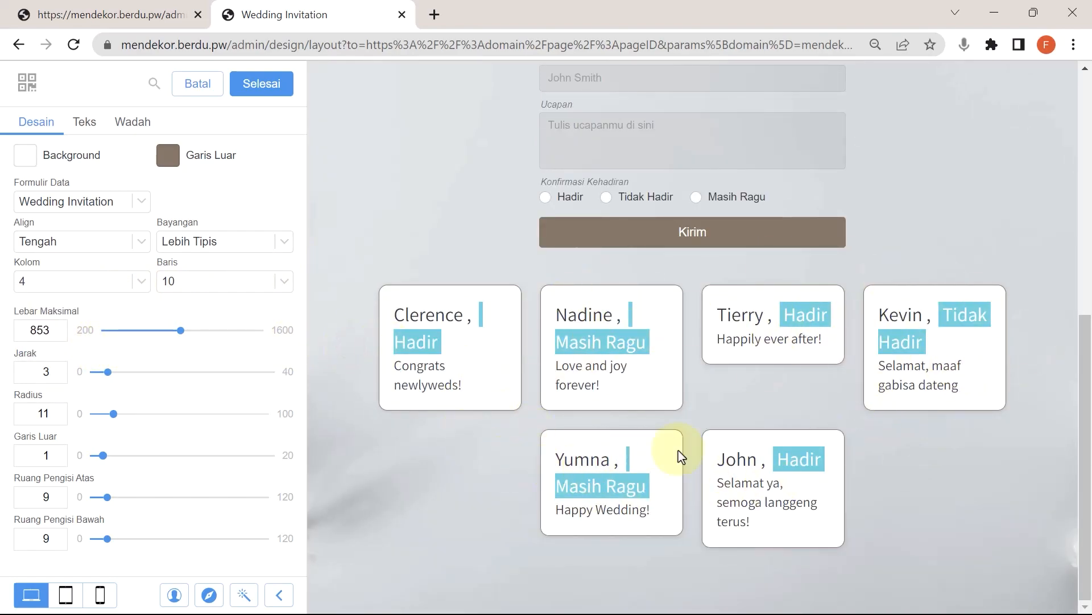
{"action": "left_click", "coordinate": [217, 284]}
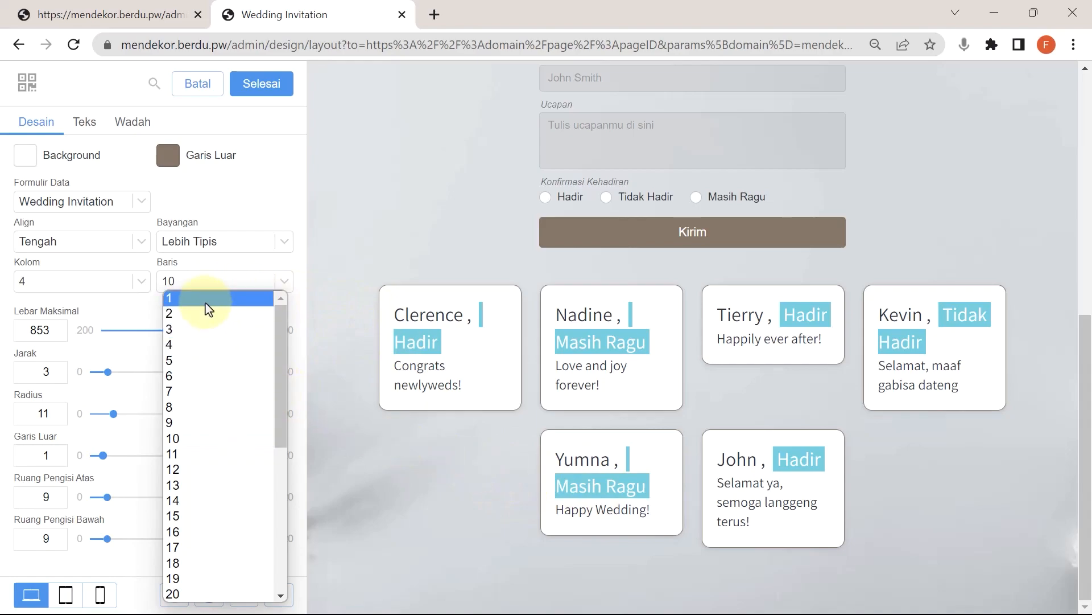
{"action": "left_click", "coordinate": [223, 297]}
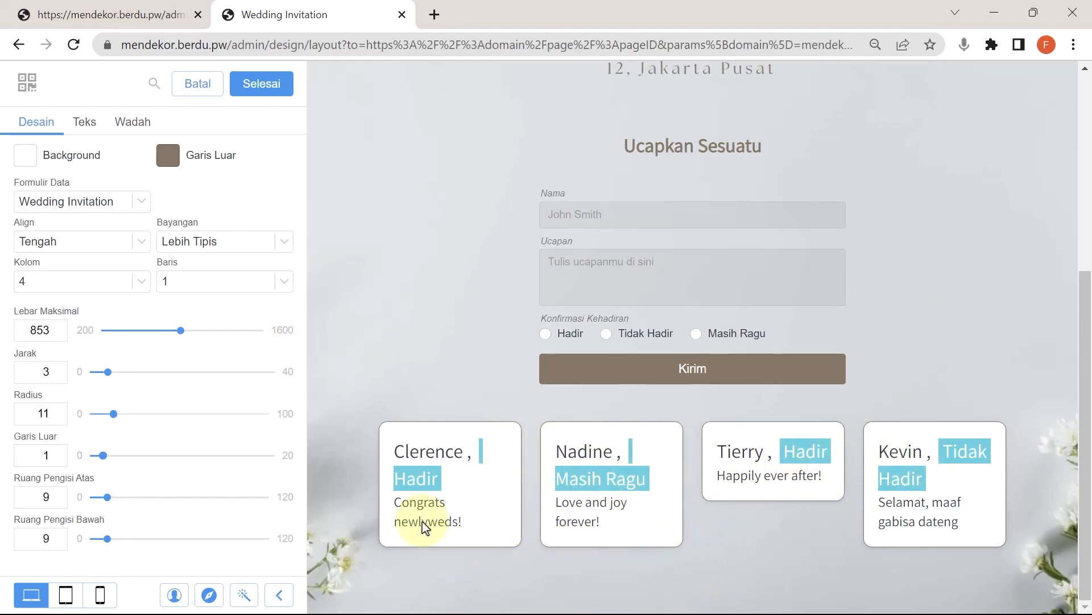
- Set the results cards' layout to 2 rows and 3 columns
{"action": "left_click", "coordinate": [215, 289]}
{"action": "left_click", "coordinate": [208, 313]}
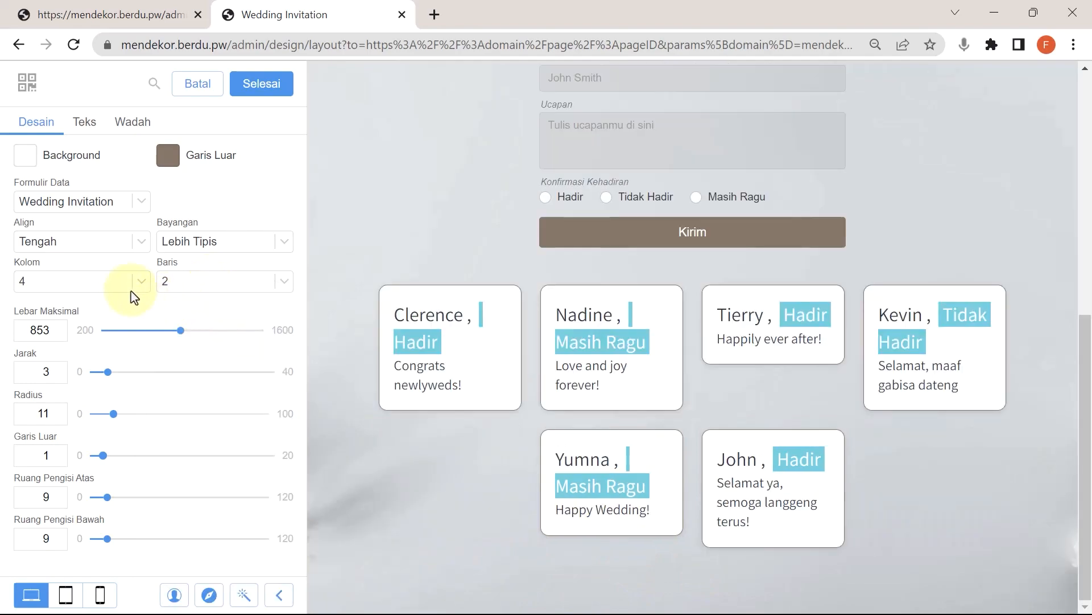
{"action": "left_click", "coordinate": [124, 289]}
{"action": "left_click", "coordinate": [91, 329]}
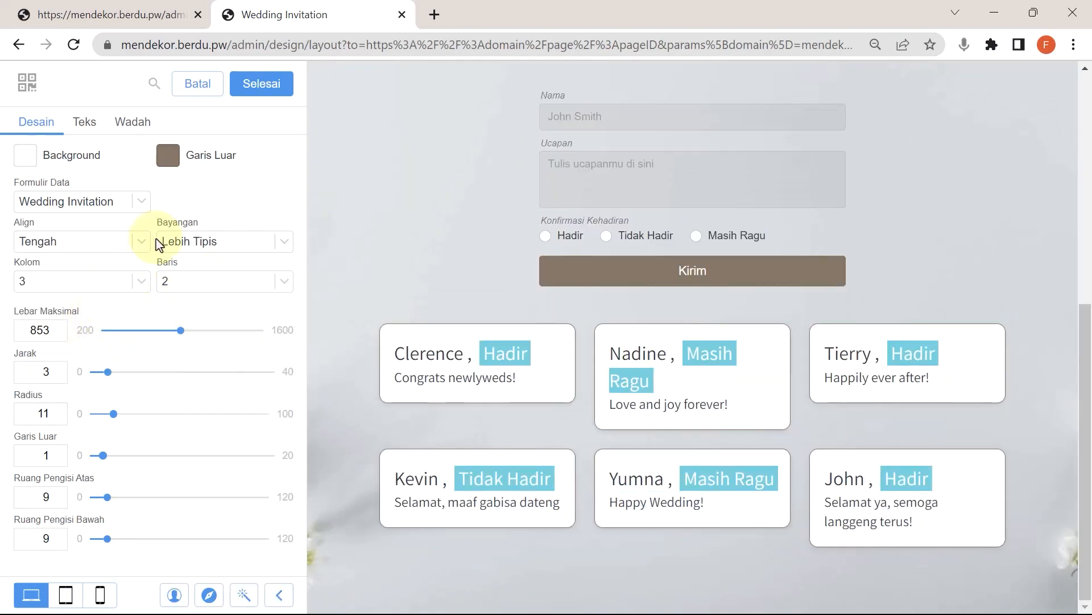
- Finish the section edits, save the page and examine the cards on the published page
{"action": "left_click", "coordinate": [253, 94]}
{"action": "left_click", "coordinate": [266, 91]}
{"action": "left_click", "coordinate": [266, 91]}
{"action": "left_click", "coordinate": [279, 84]}
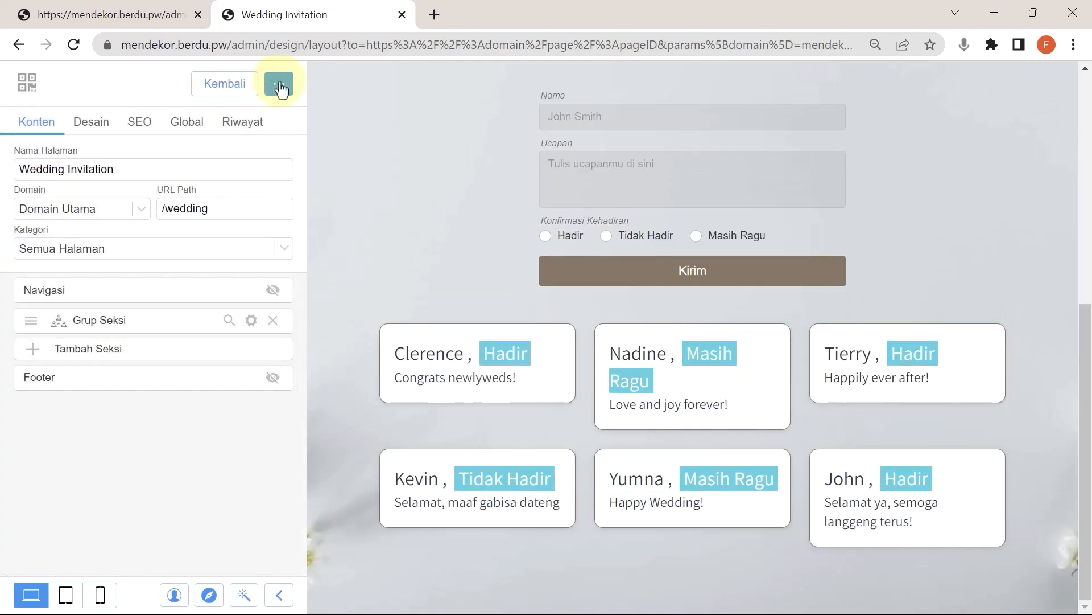
{"action": "left_click", "coordinate": [918, 116]}
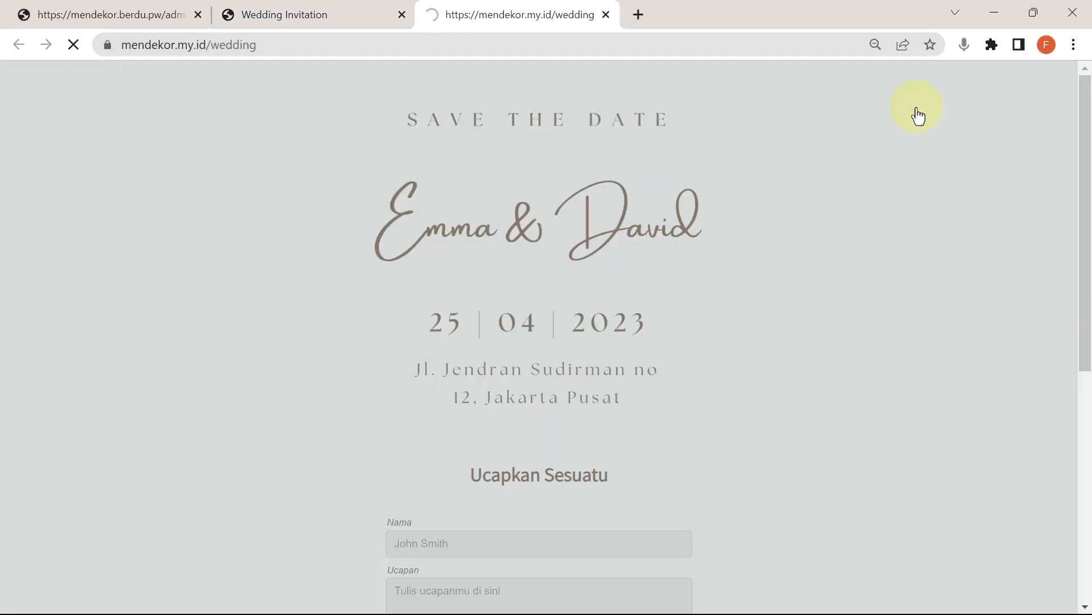
{"action": "scroll", "coordinate": [727, 208], "scroll_direction": "down", "scroll_amount": 7}
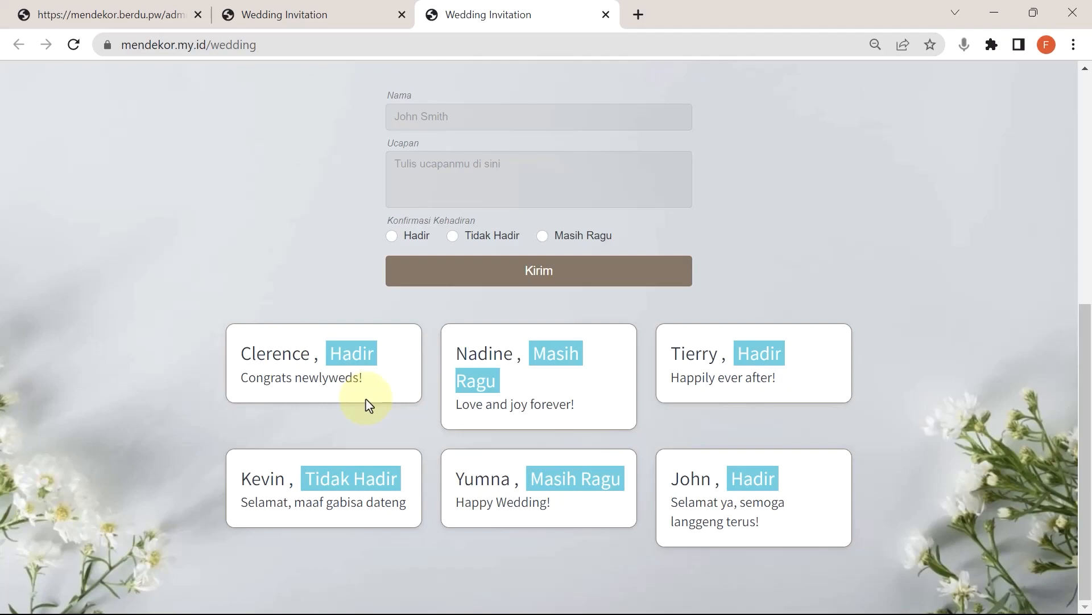
- Open the Wedding Invitation submissions in Formulir Data and examine the submitted entries
{"action": "left_click", "coordinate": [175, 18]}
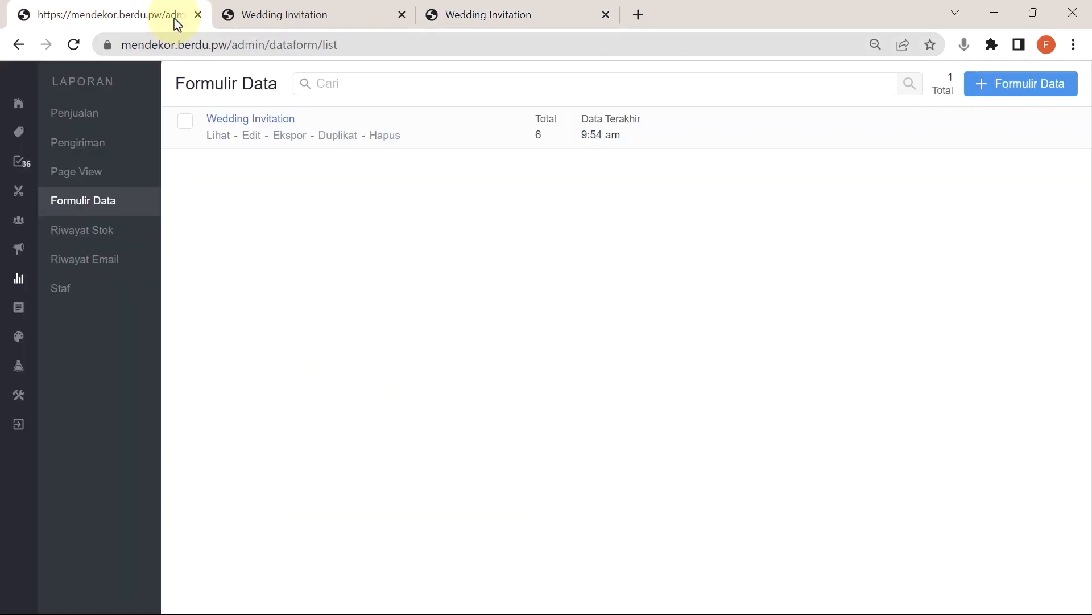
{"action": "left_click", "coordinate": [229, 141]}
{"action": "scroll", "coordinate": [537, 251], "scroll_direction": "down", "scroll_amount": 1}
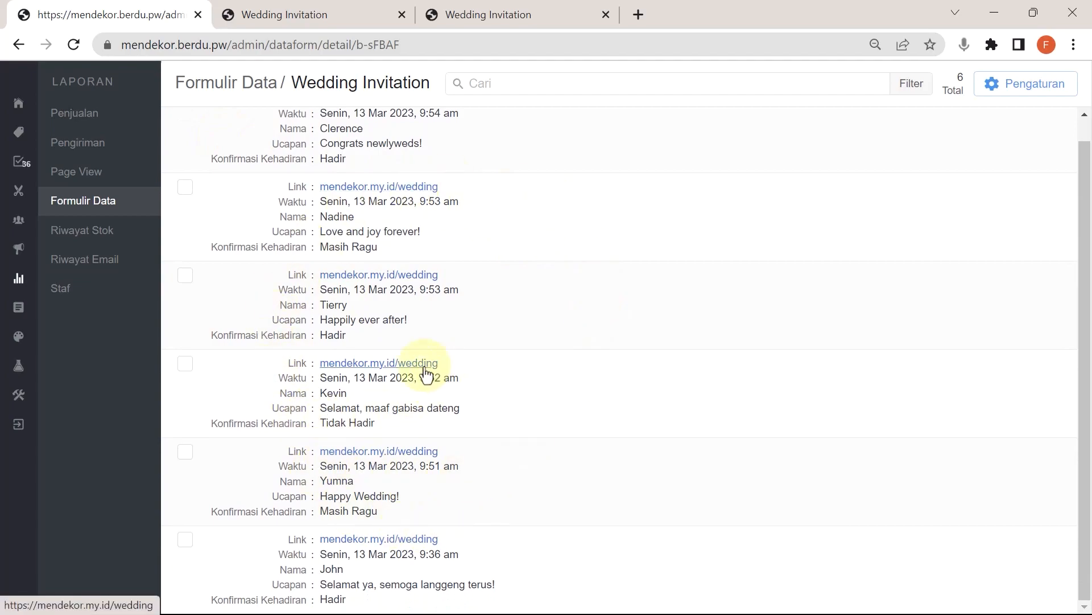
{"action": "scroll", "coordinate": [362, 361], "scroll_direction": "up", "scroll_amount": 1}
- Delete the four newest Wedding Invitation submissions and reload the published page to check the cards
{"action": "left_click", "coordinate": [185, 121]}
{"action": "left_click", "coordinate": [185, 209]}
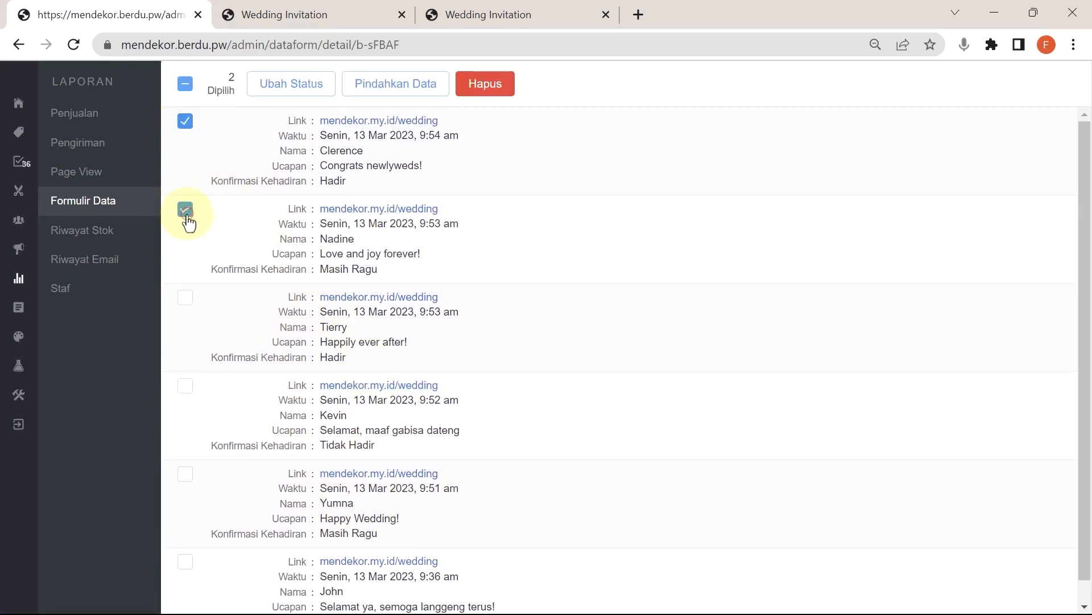
{"action": "left_click", "coordinate": [187, 300]}
{"action": "left_click", "coordinate": [184, 385]}
{"action": "scroll", "coordinate": [275, 414], "scroll_direction": "down", "scroll_amount": 1}
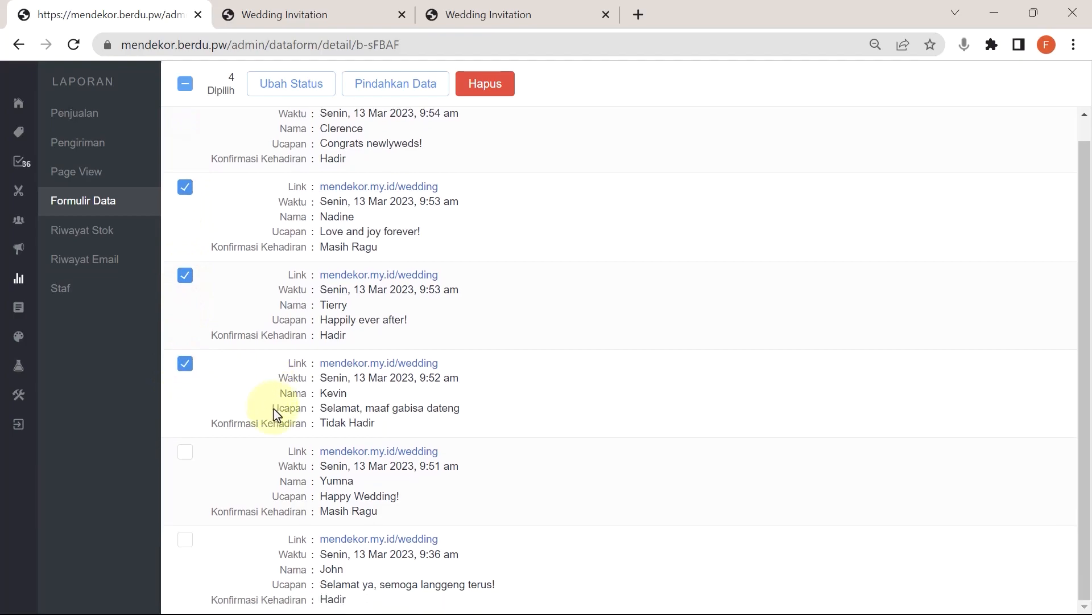
{"action": "left_click", "coordinate": [486, 84]}
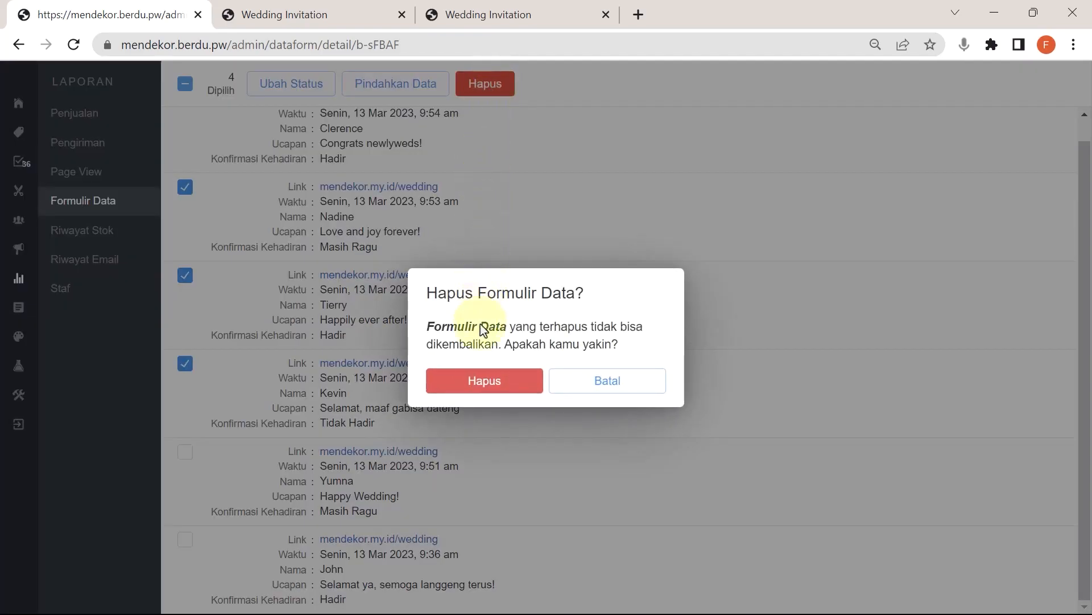
{"action": "left_click", "coordinate": [483, 384]}
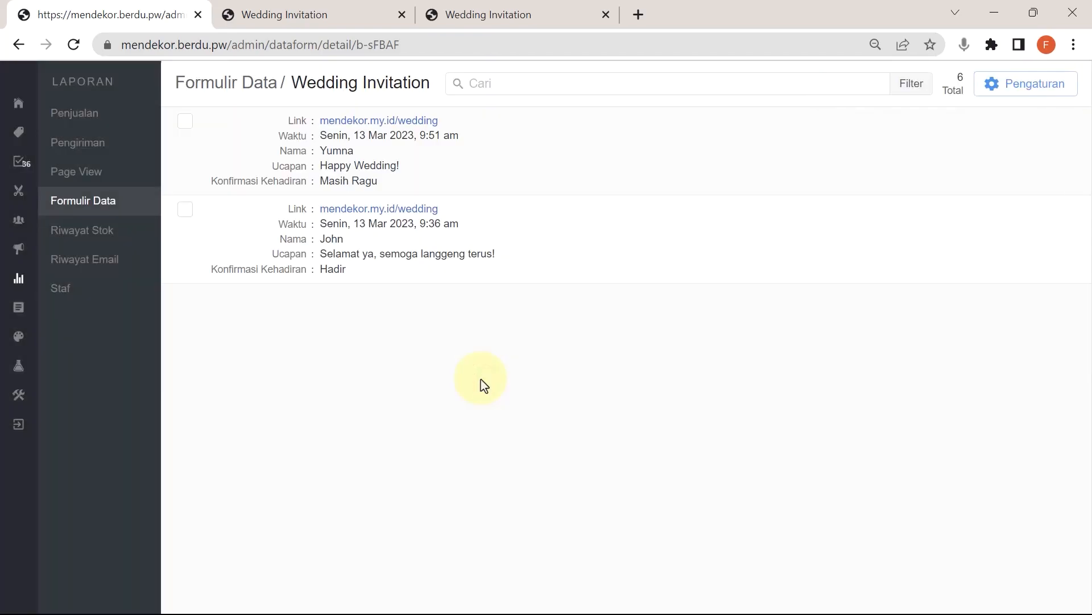
{"action": "left_click", "coordinate": [524, 21]}
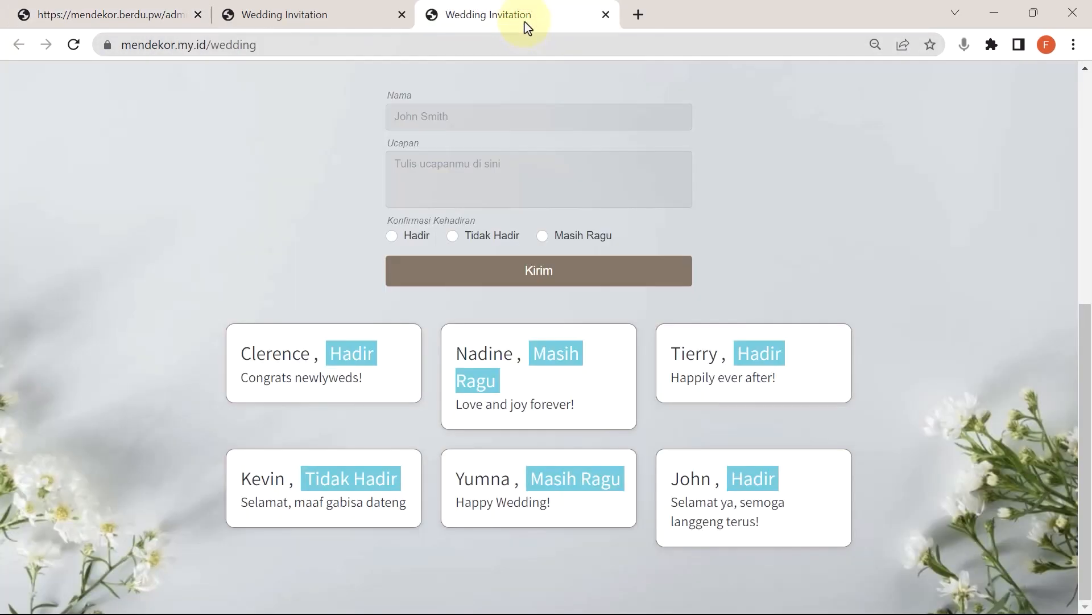
{"action": "left_click", "coordinate": [74, 45]}
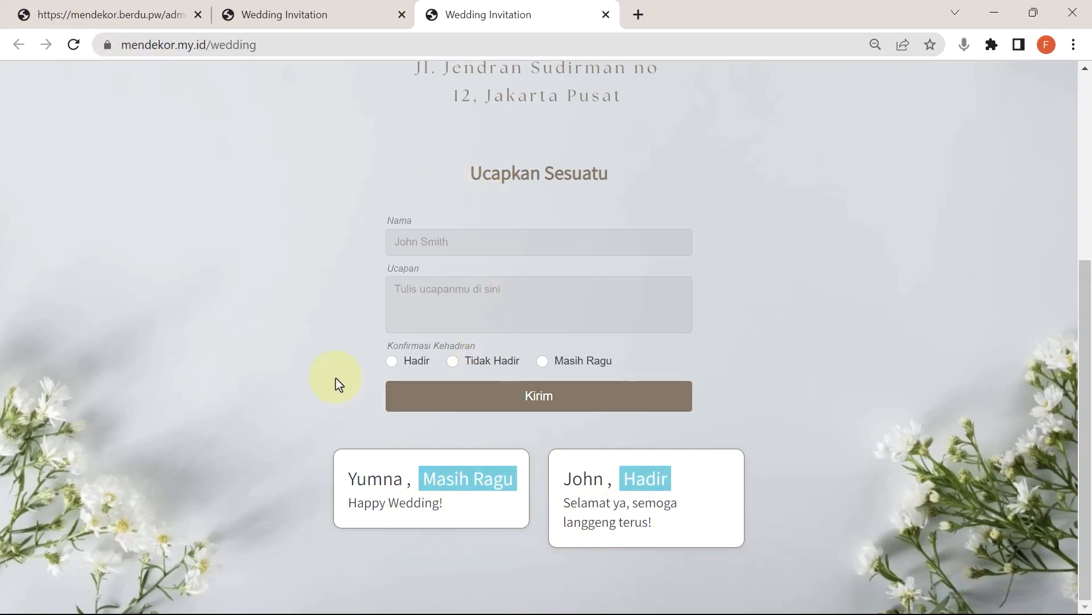
- In the Wedding Invitation data form's settings, turn off Semua data publik, set Data Publik to "nama" and save
{"action": "left_click", "coordinate": [144, 17]}
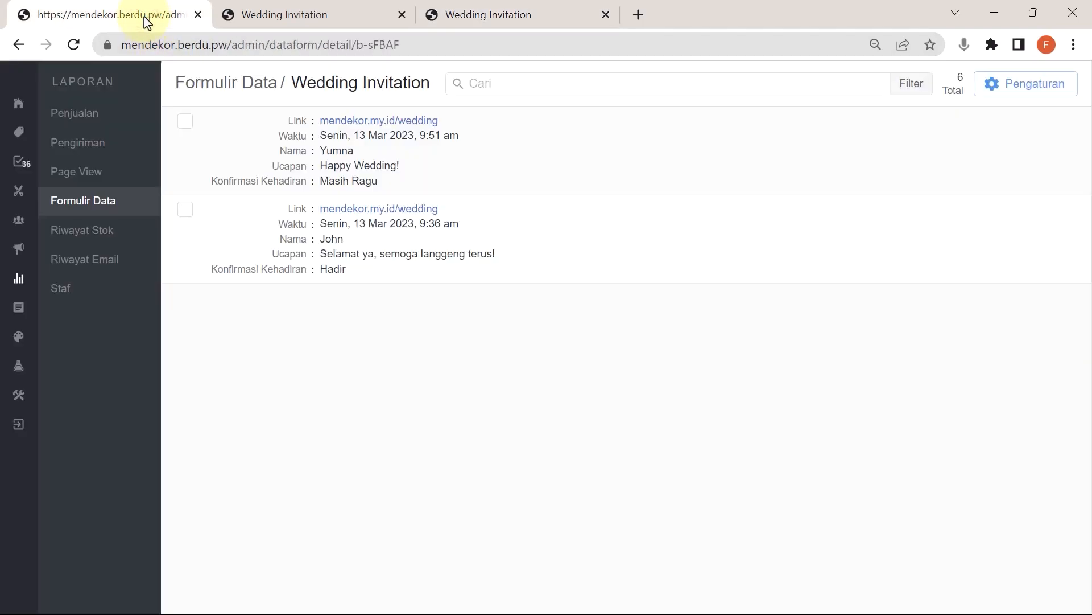
{"action": "left_click", "coordinate": [1027, 90]}
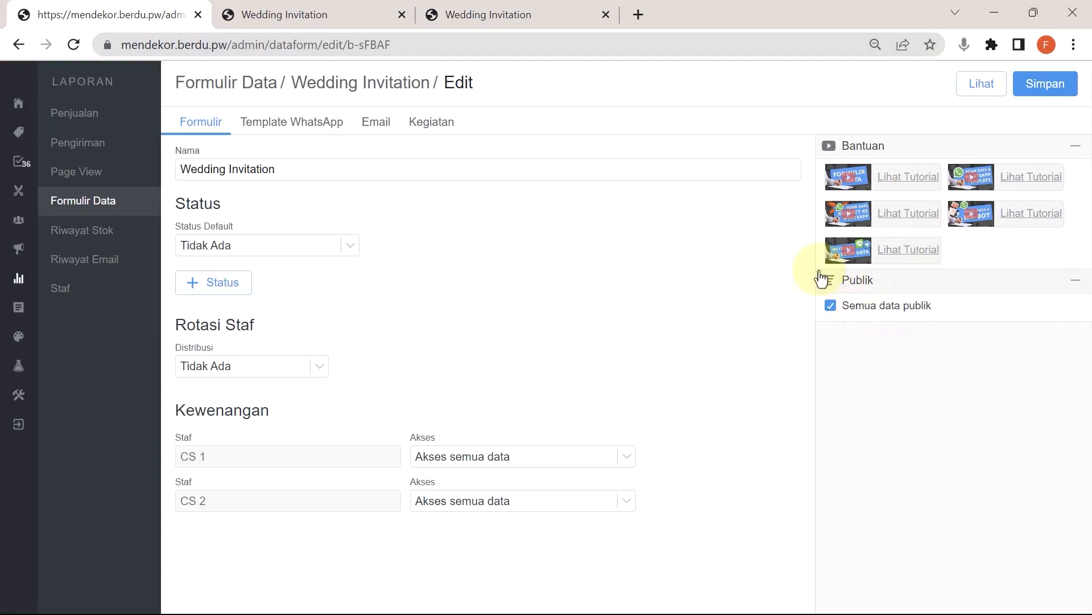
{"action": "left_click", "coordinate": [569, 20]}
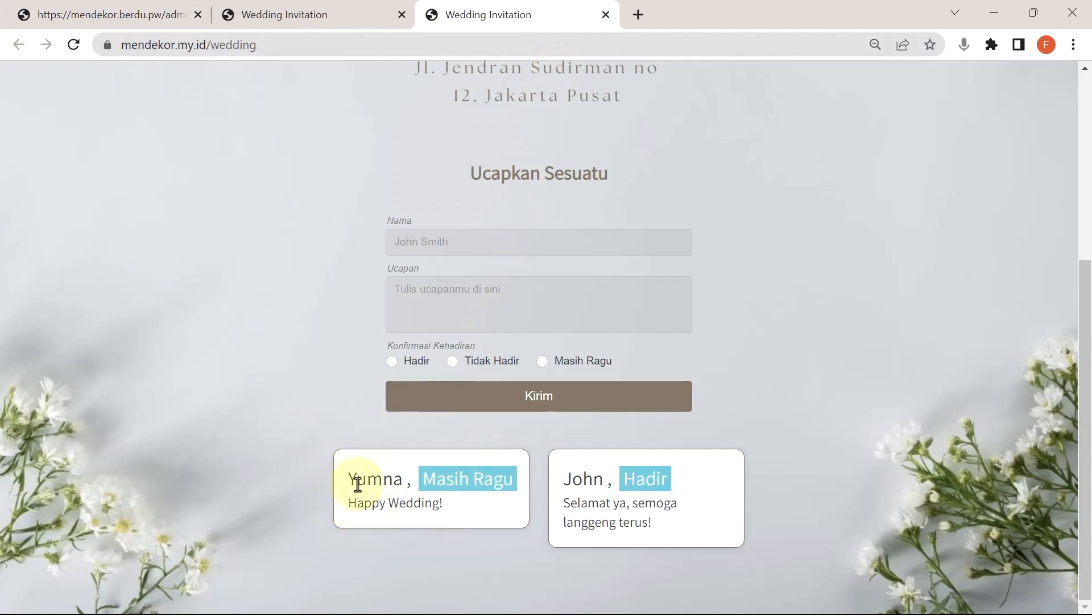
{"action": "left_click", "coordinate": [176, 12]}
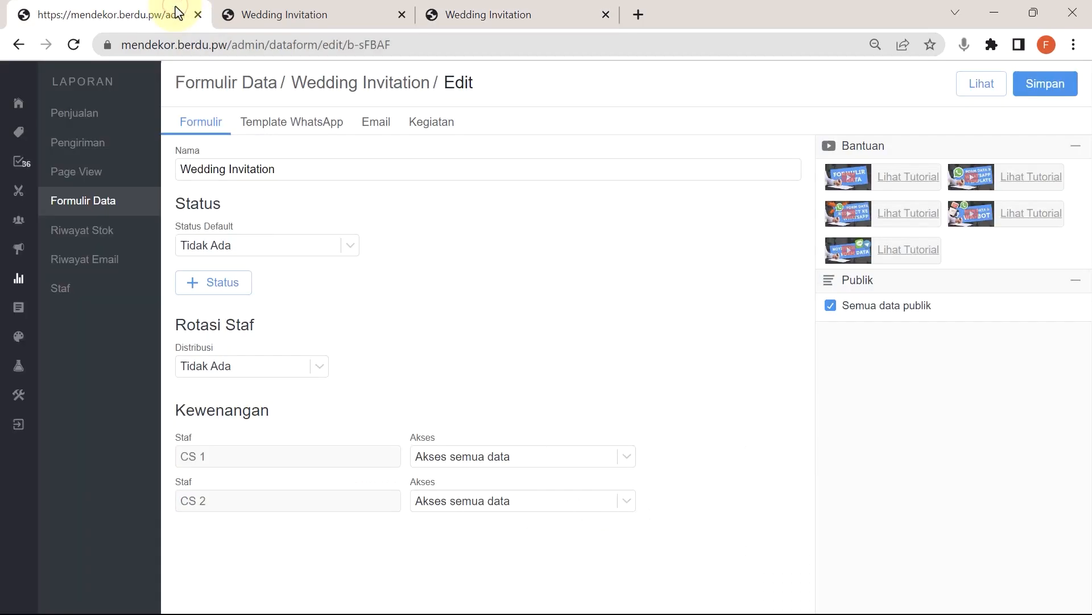
{"action": "left_click", "coordinate": [838, 307]}
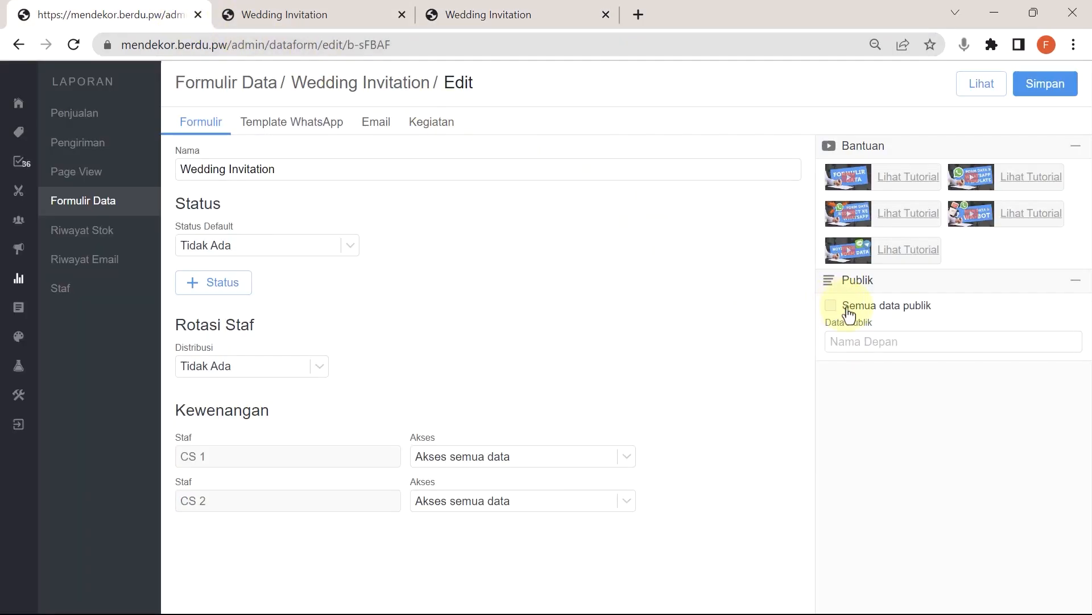
{"action": "type", "text": "nama"}
{"action": "left_click", "coordinate": [1037, 89]}
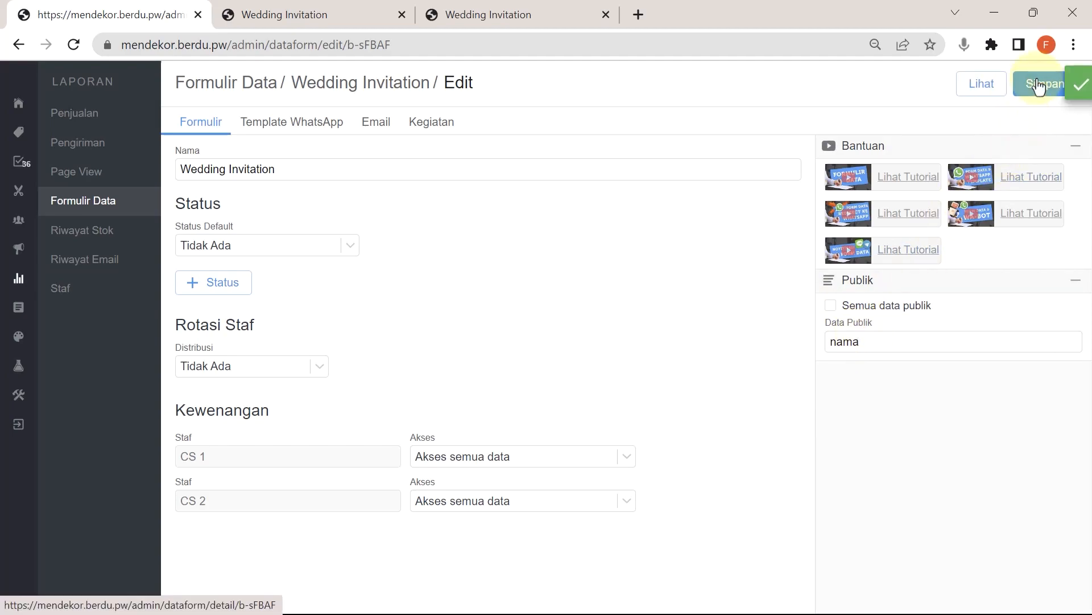
- Reload the published page to check which card fields are displayed, and return to the data form's settings
{"action": "left_click", "coordinate": [549, 17]}
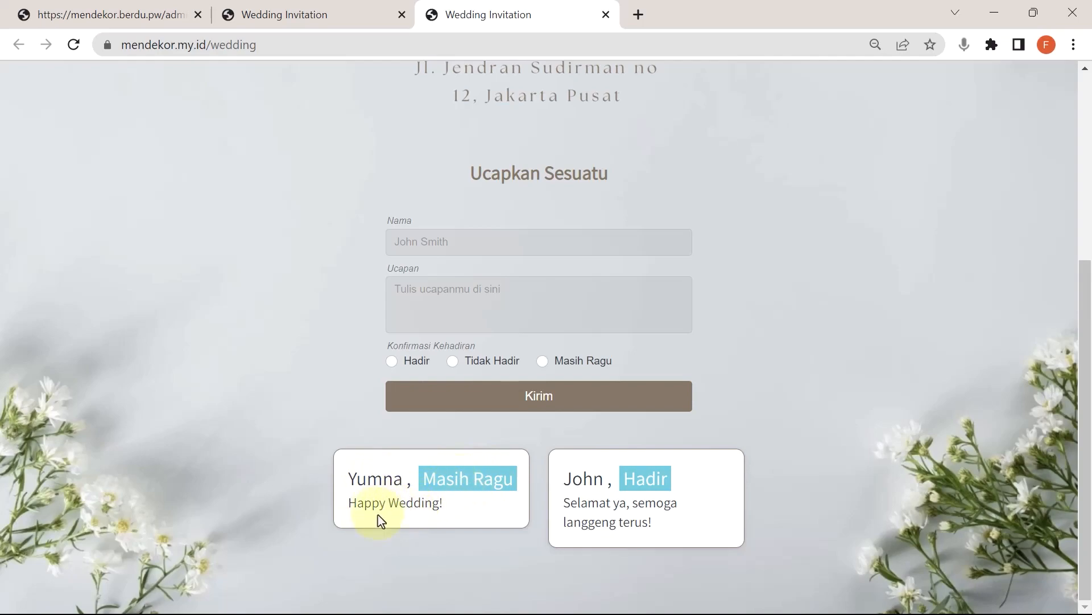
{"action": "left_click", "coordinate": [75, 46]}
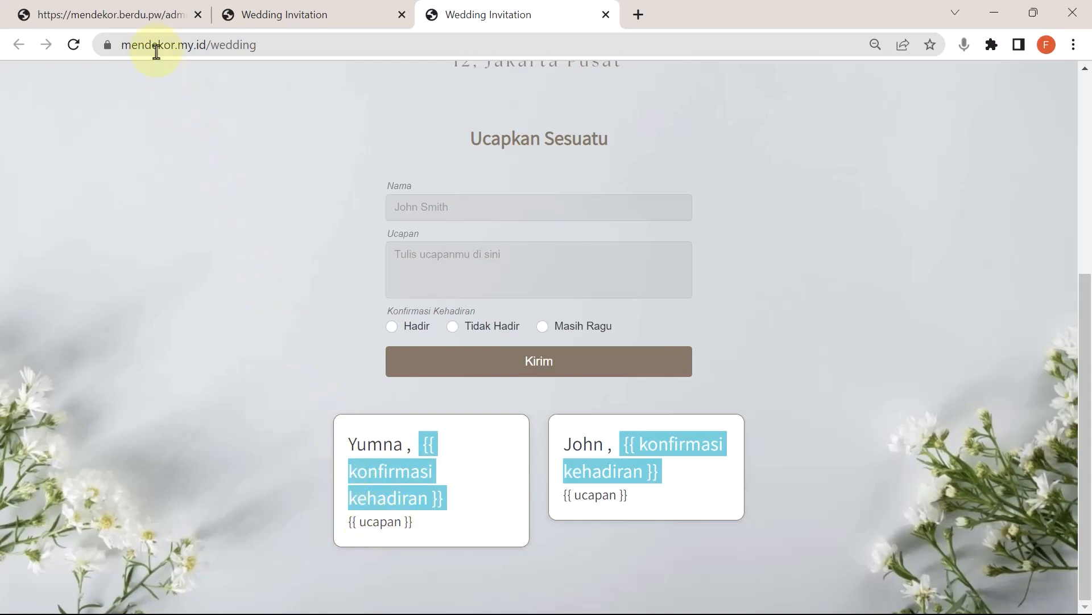
{"action": "left_click", "coordinate": [145, 19]}
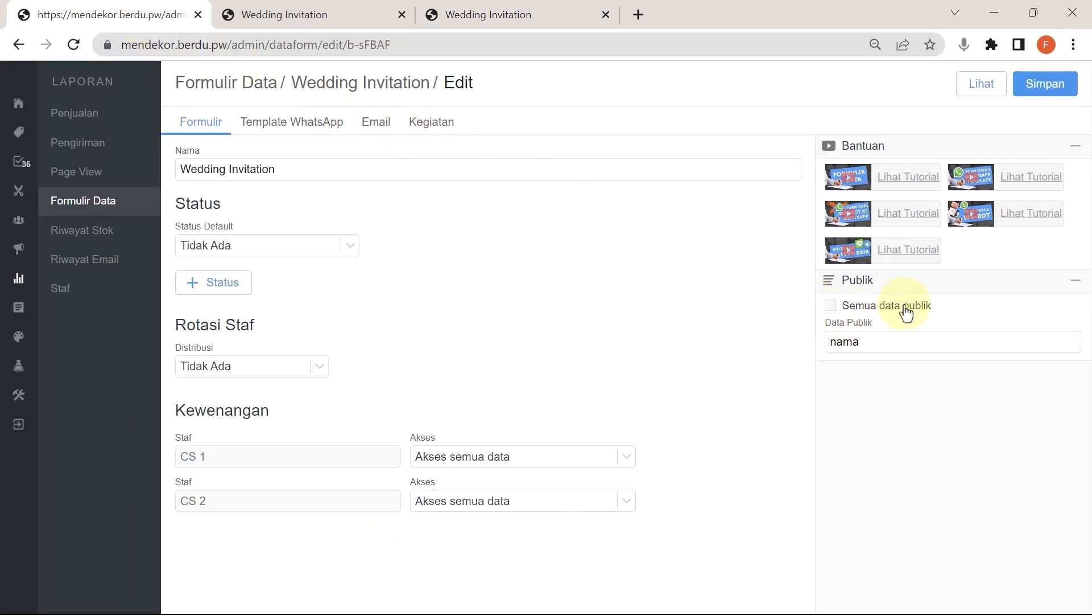